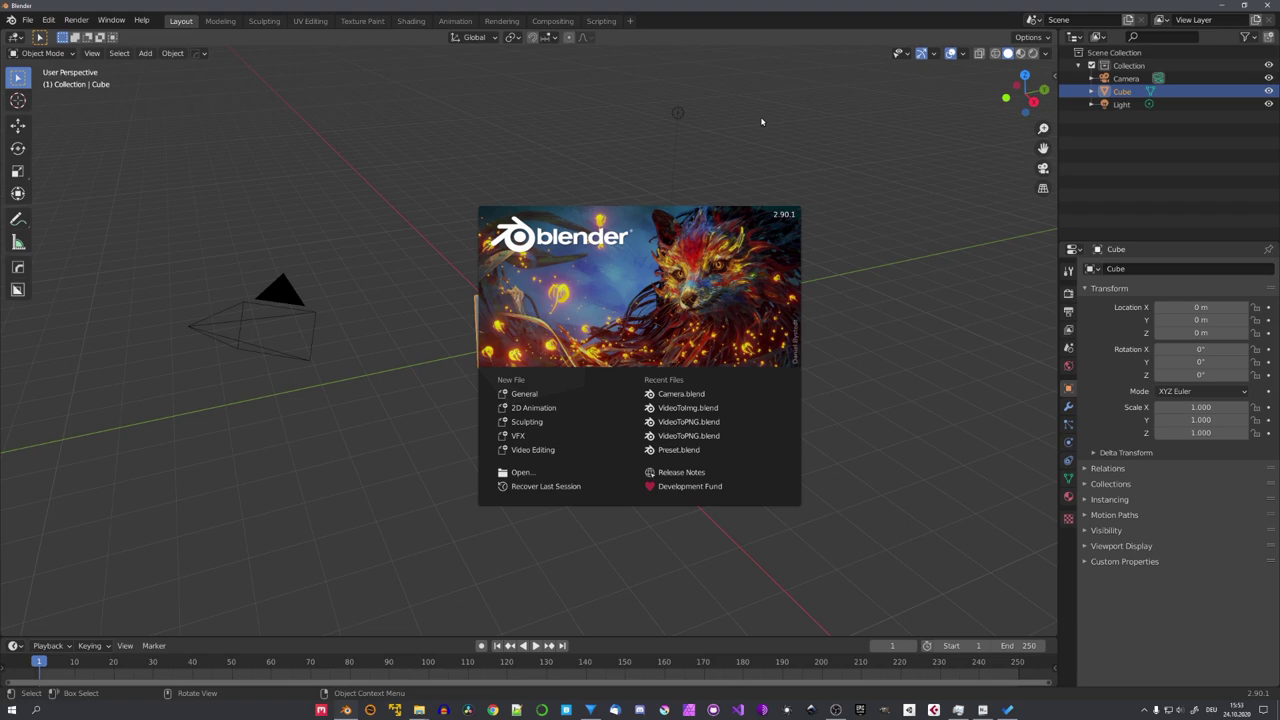
# Step: Add a Video Editing workspace and remove its file browser to widen the preview
pyautogui.click(640, 84)
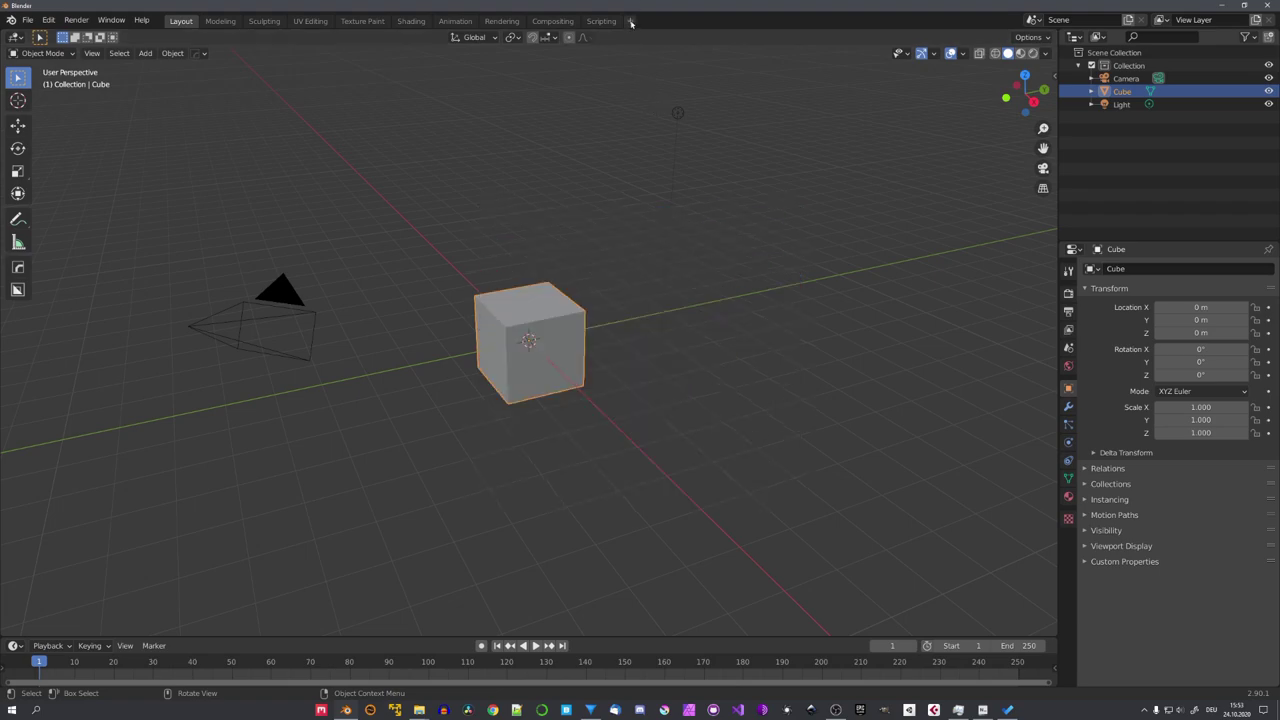
pyautogui.click(631, 21)
pyautogui.moveTo(592, 96)
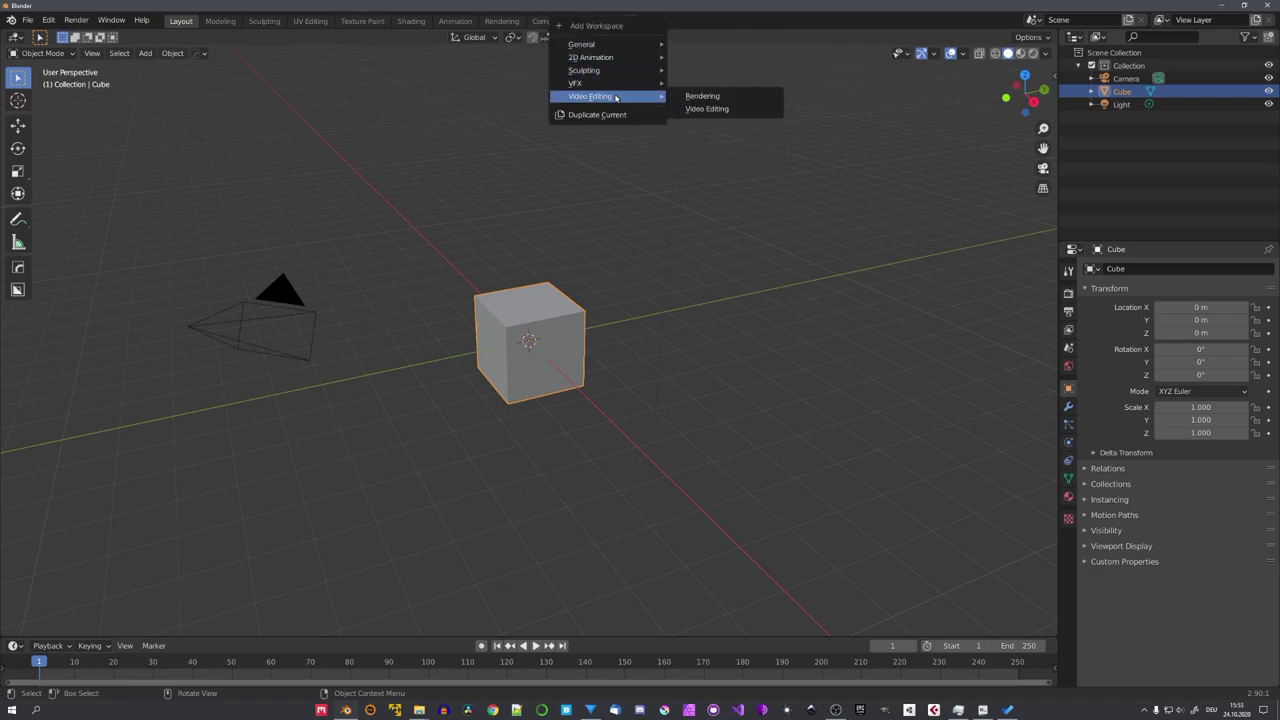
pyautogui.click(724, 109)
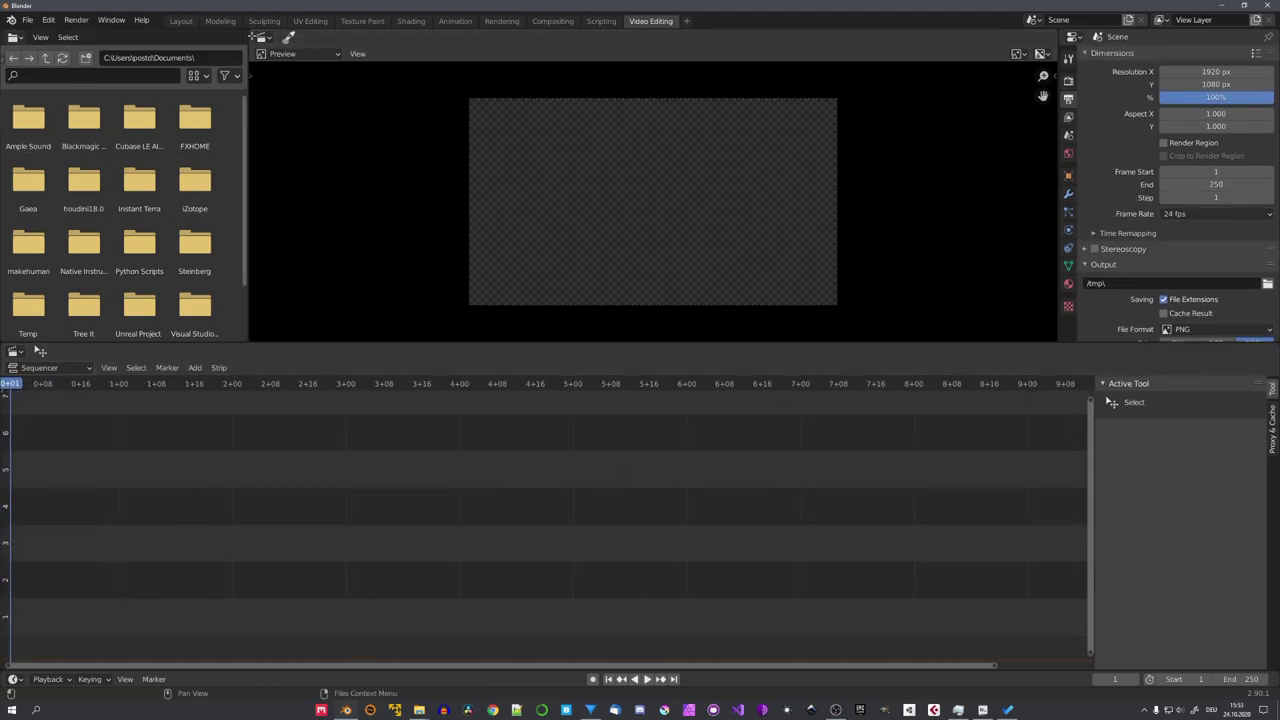
pyautogui.moveTo(251, 48); pyautogui.dragTo(208, 184)
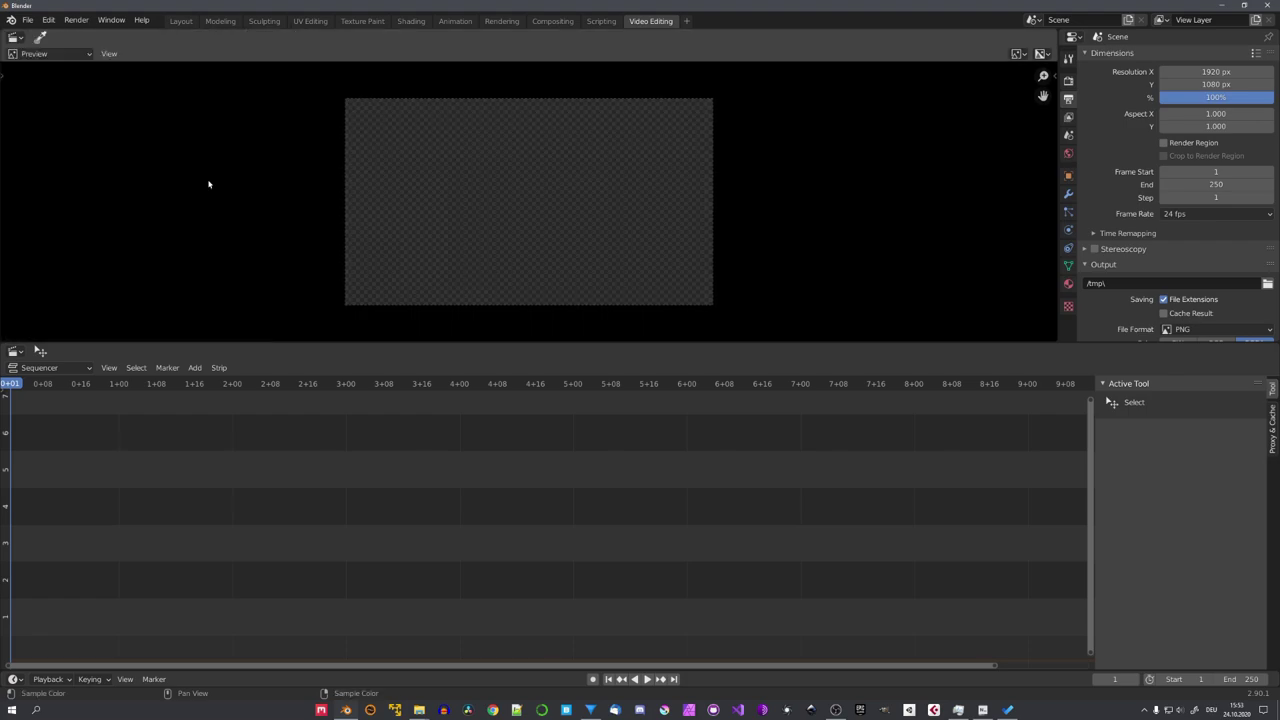
# Step: Drag C0002.MP4 from Explorer into the Sequencer as video and sound strips
pyautogui.hotkey('alt', 'Tab')
pyautogui.click(700, 196)
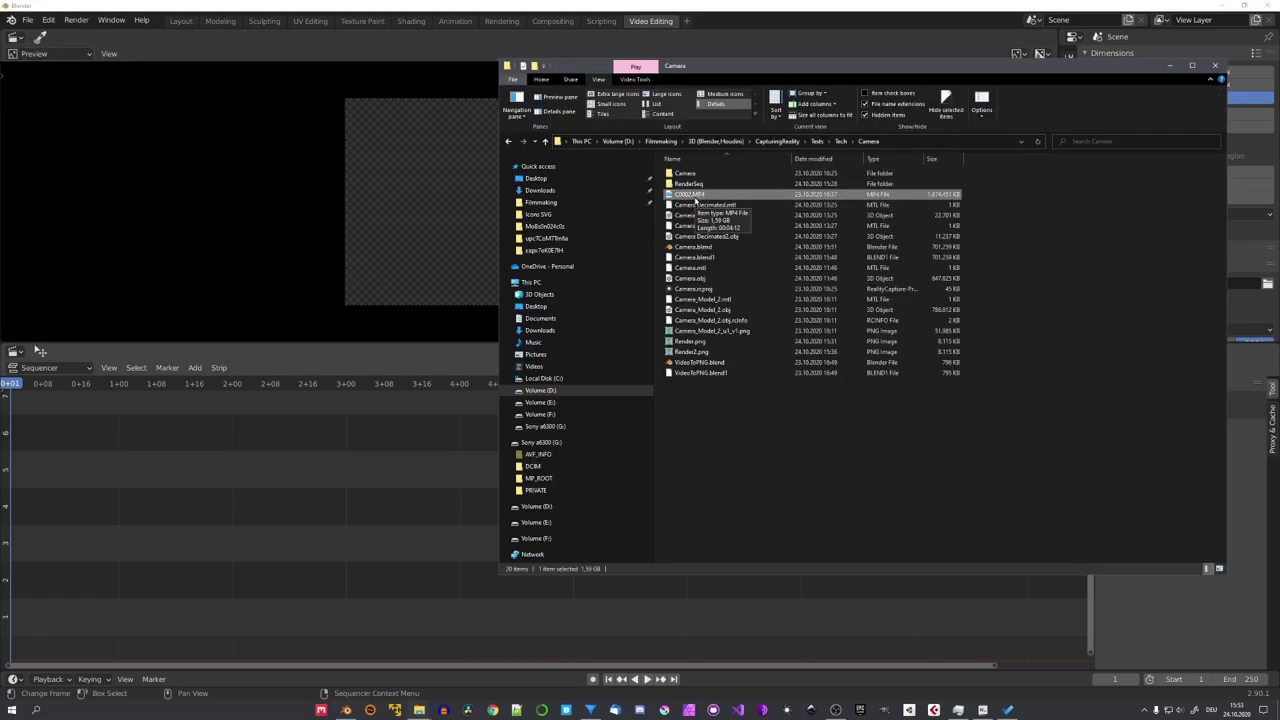
pyautogui.moveTo(703, 197); pyautogui.dragTo(204, 526)
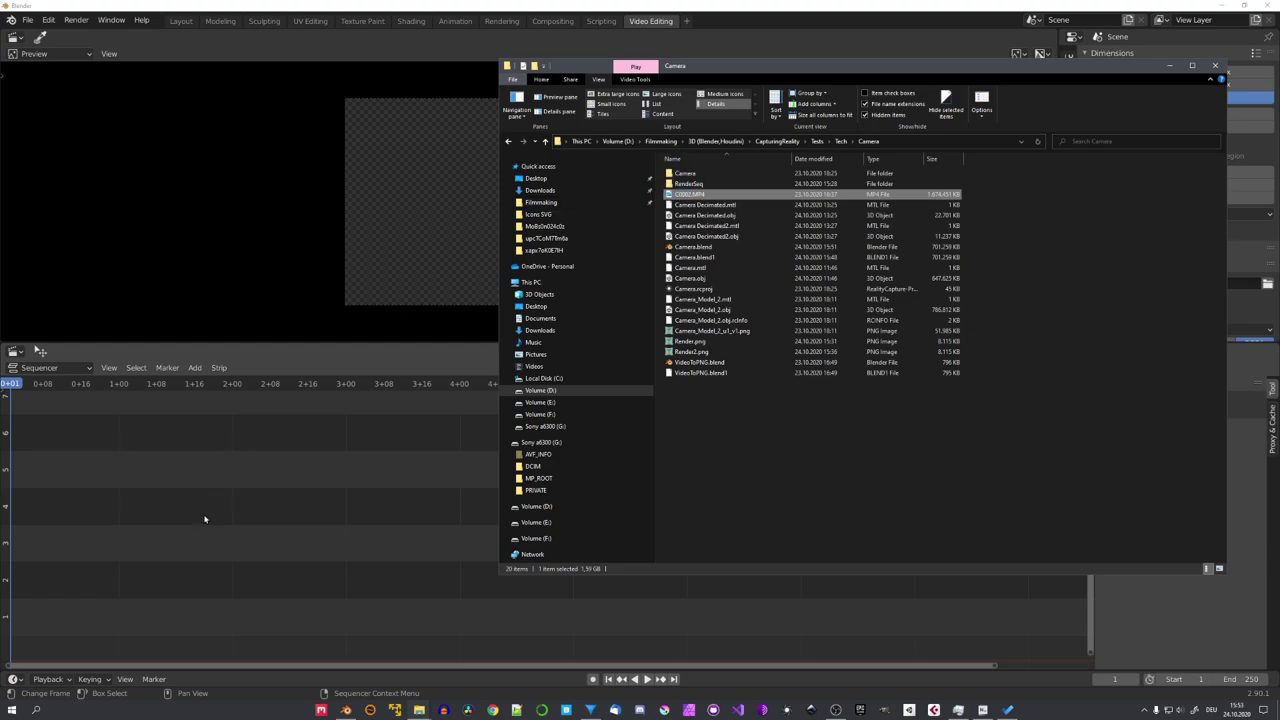
pyautogui.moveTo(217, 582); pyautogui.dragTo(215, 568)
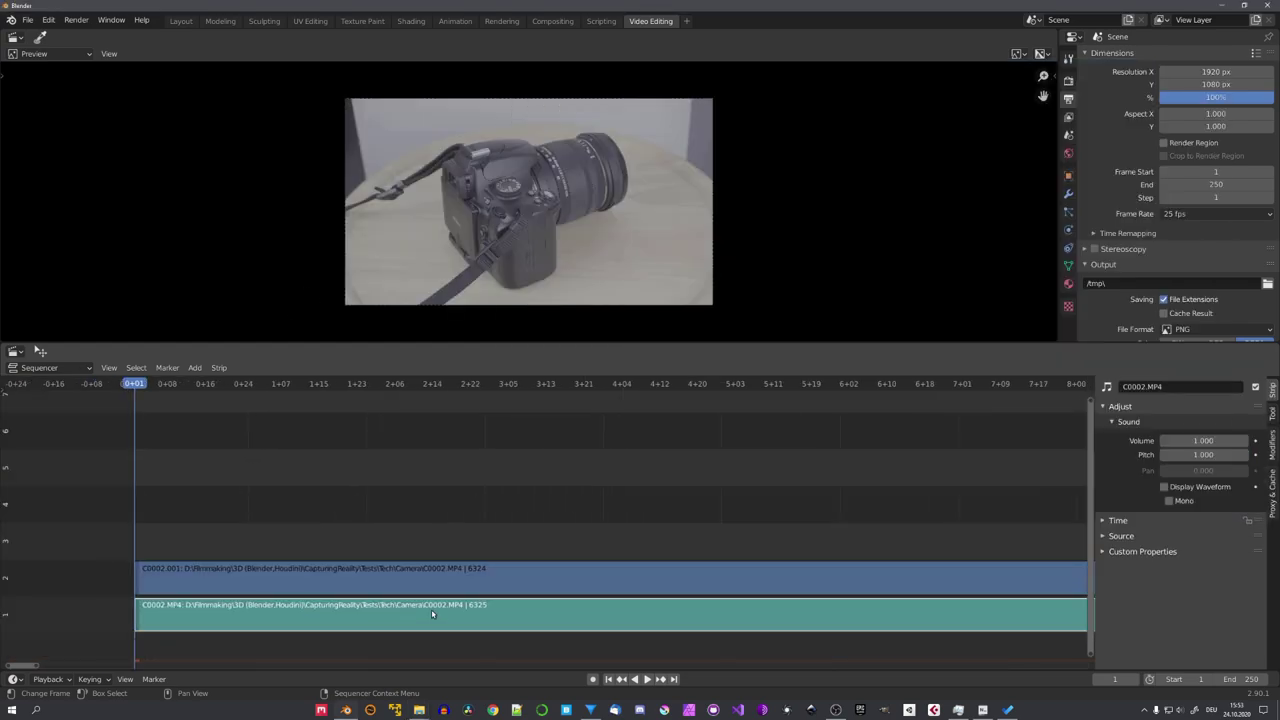
pyautogui.keyDown('ctrl'); pyautogui.hscroll(1, 430, 612); pyautogui.keyUp('ctrl')
pyautogui.keyDown('ctrl'); pyautogui.hscroll(-2, 445, 620); pyautogui.keyUp('ctrl')
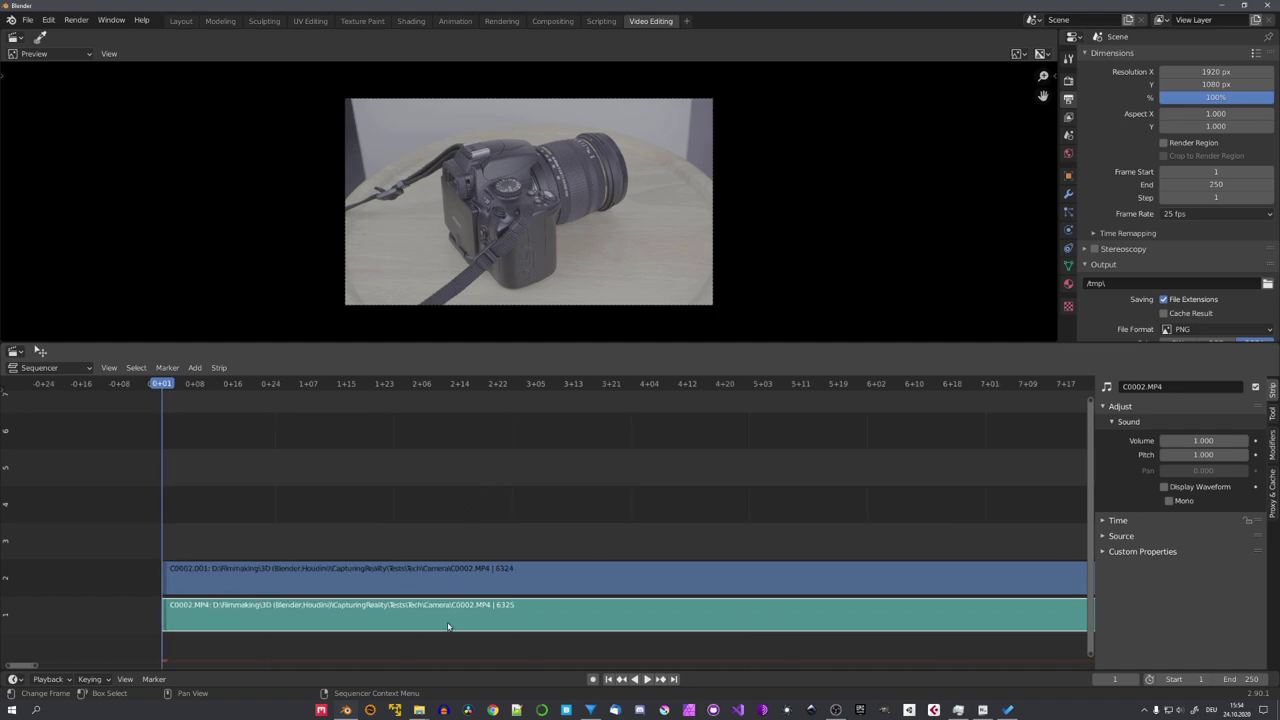
# Step: Delete the sound strip and set the scene end frame to 6324
pyautogui.press('Delete')
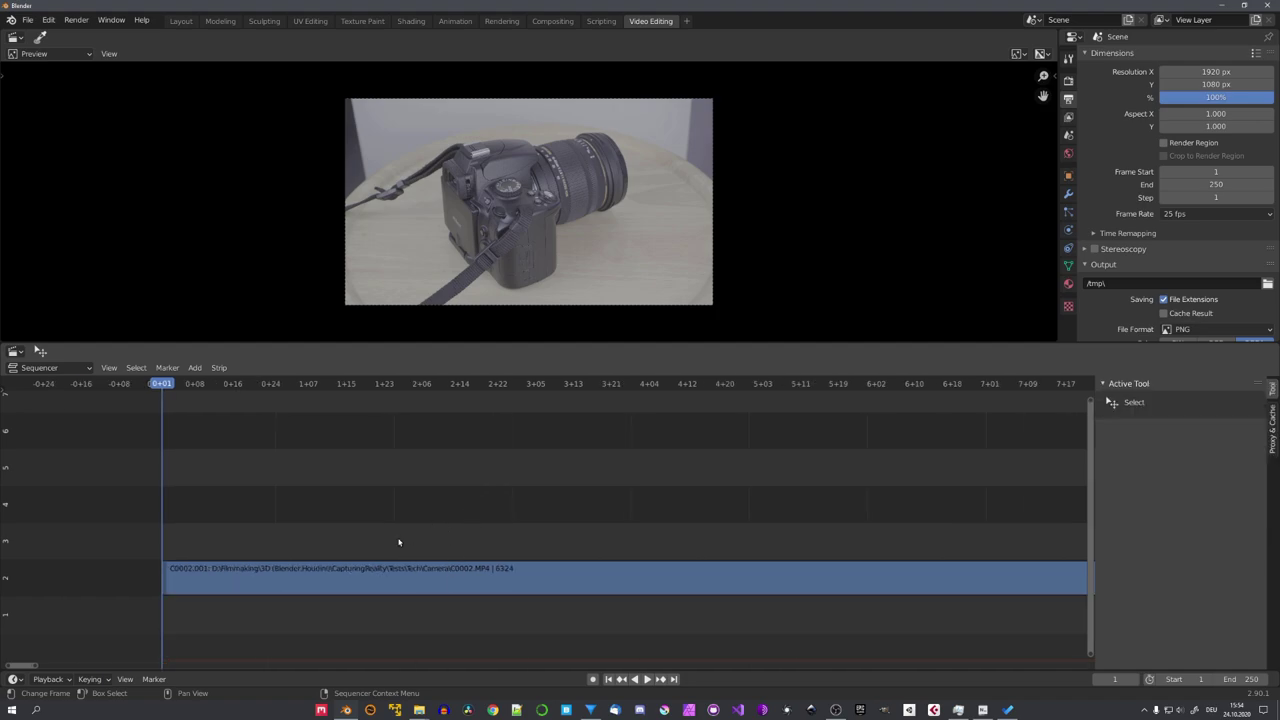
pyautogui.scroll(2, 379, 540)
pyautogui.click(588, 573)
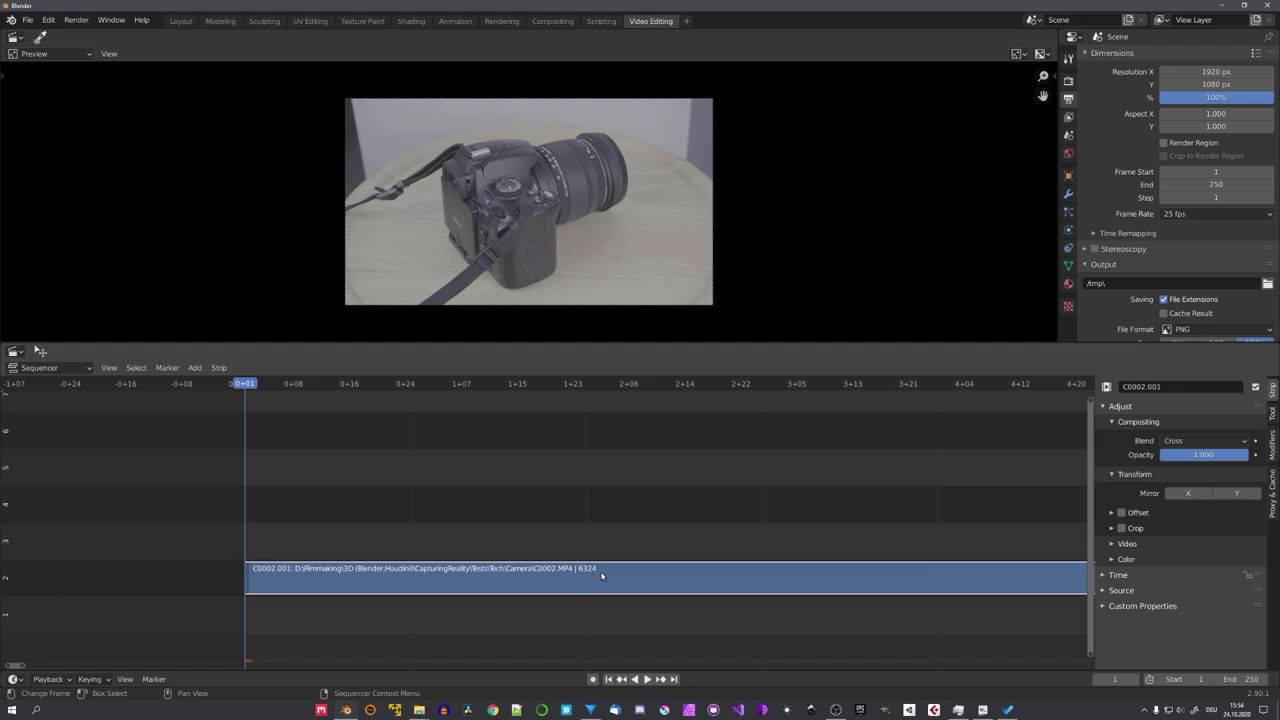
pyautogui.click(1226, 679)
pyautogui.write('6324')
pyautogui.press('Return')
# Step: Enlarge the preview and set the output resolution to 3840 × 2160 (1920*2 by 1080*2)
pyautogui.keyDown('ctrl'); pyautogui.scroll(3, 775, 535); pyautogui.keyUp('ctrl')
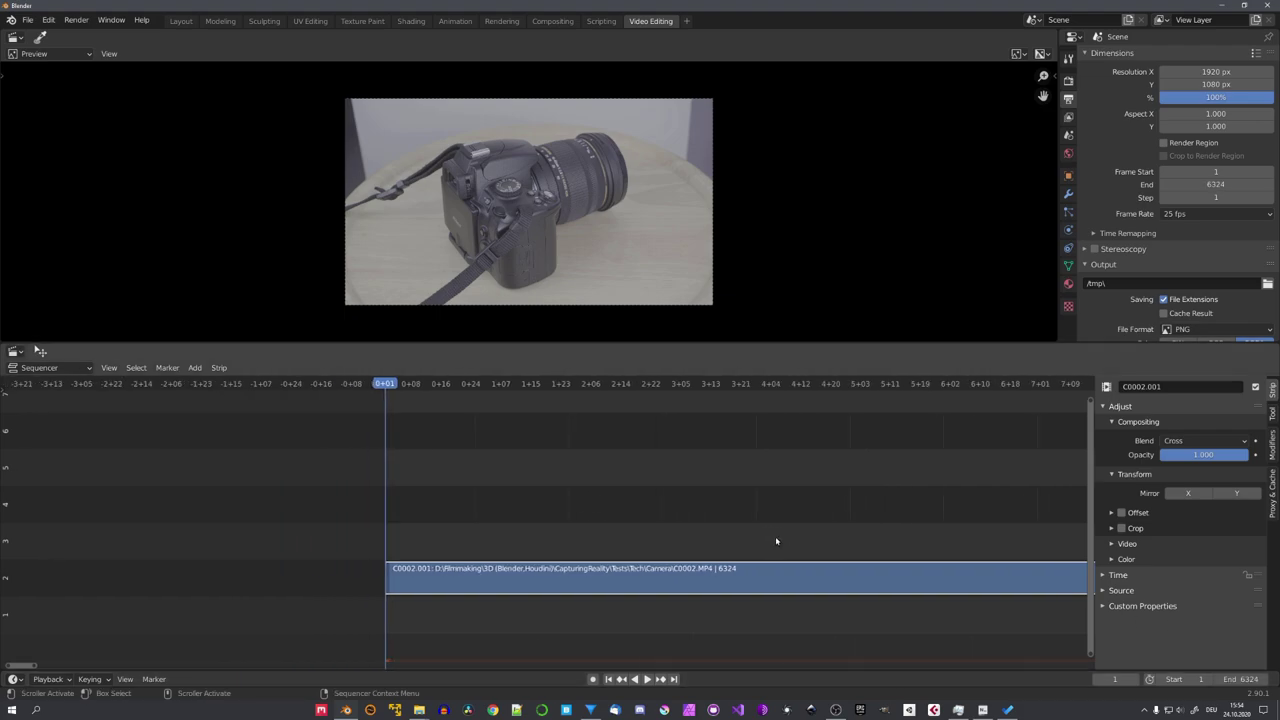
pyautogui.scroll(-3, 775, 535)
pyautogui.scroll(2, 531, 241)
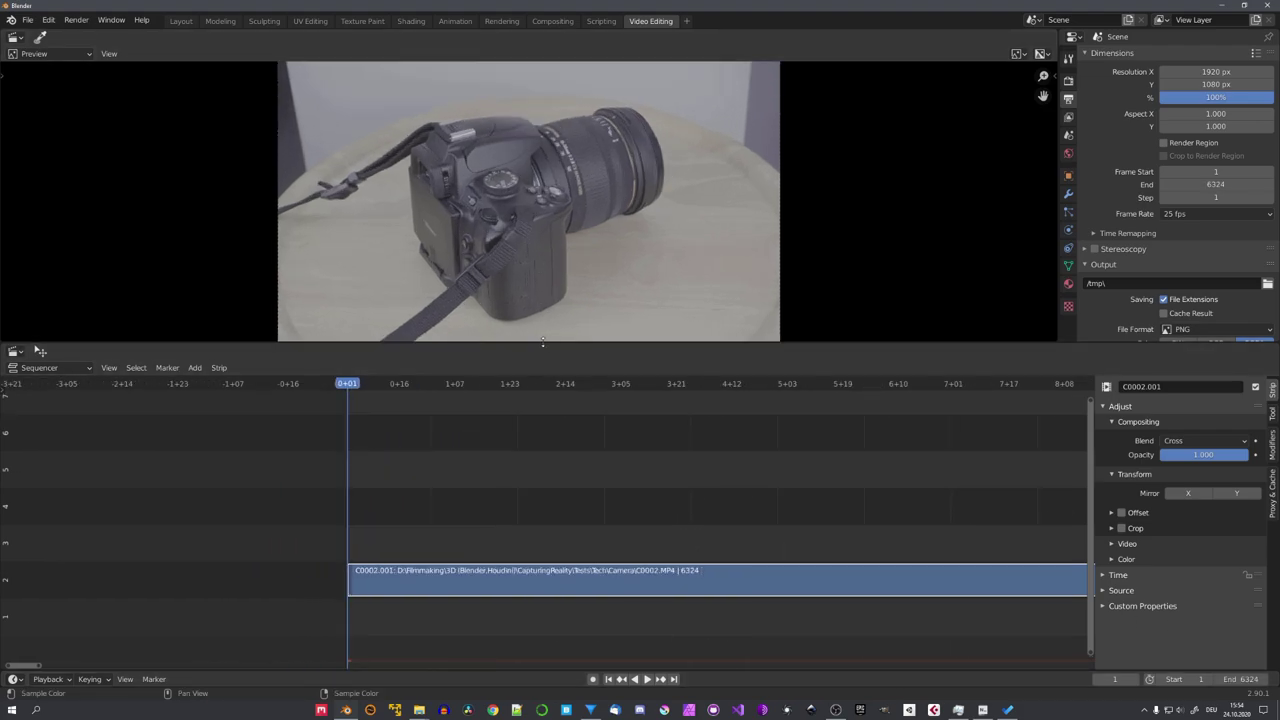
pyautogui.moveTo(545, 342); pyautogui.dragTo(531, 399)
pyautogui.click(1197, 71)
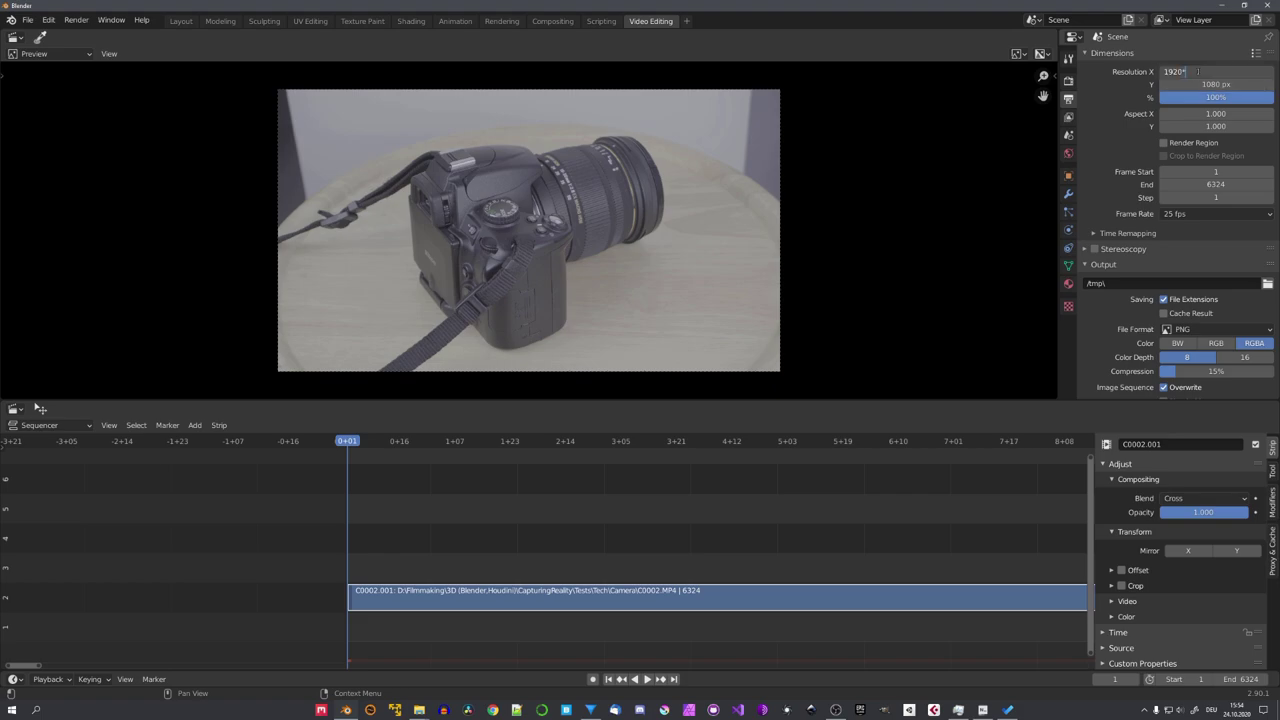
pyautogui.write('2')
pyautogui.press('Return')
pyautogui.click(1205, 84)
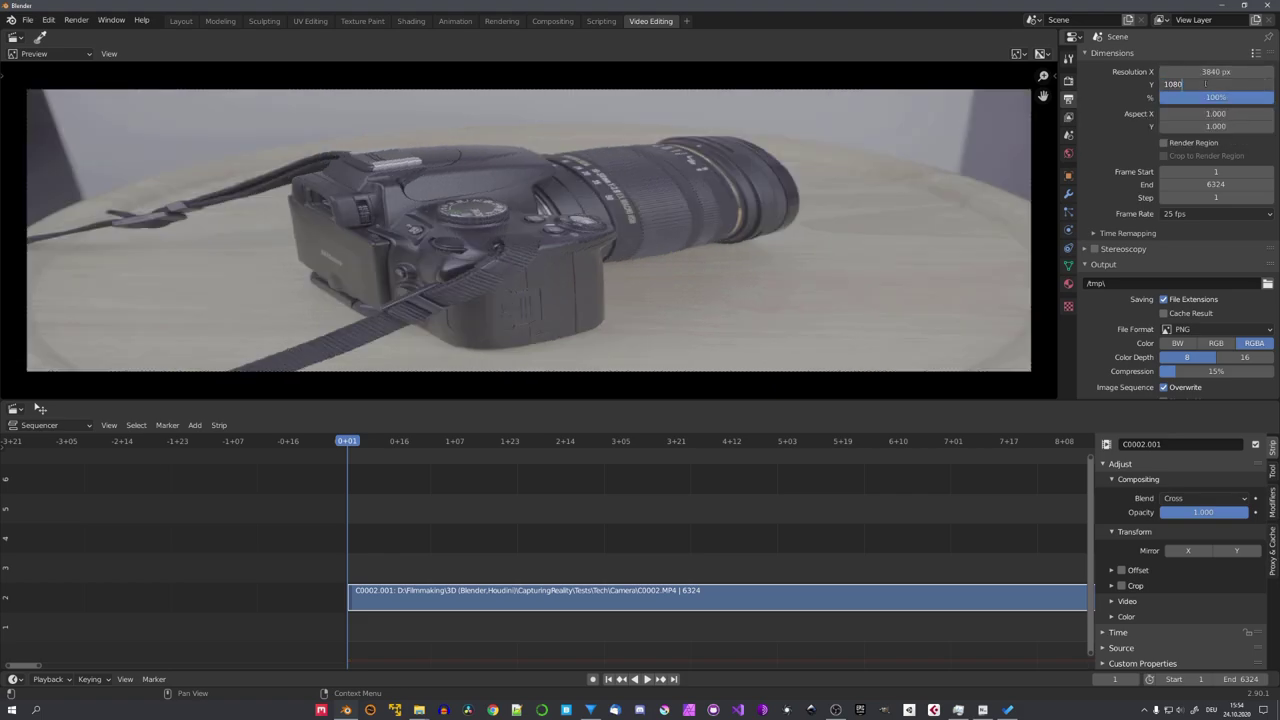
pyautogui.write('*2')
pyautogui.write('2160')
pyautogui.press('Return')
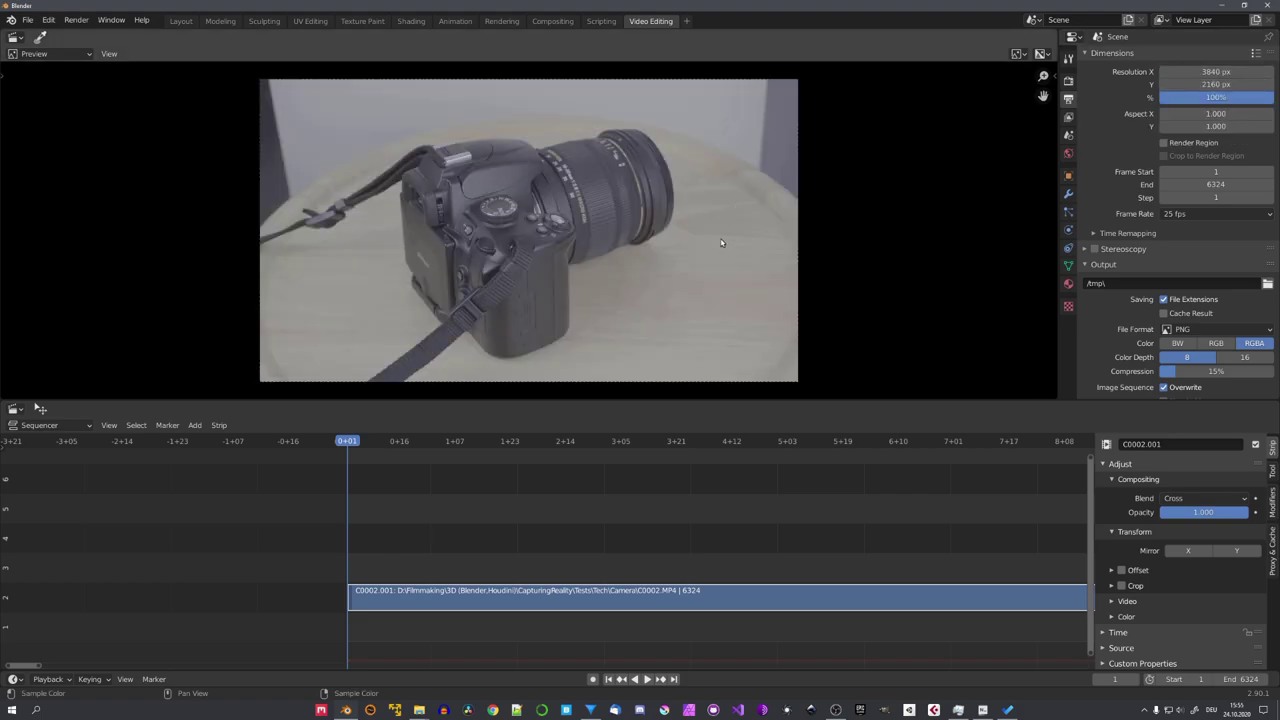
# Step: Adjust the resolution percentage, entering 50% and then dragging the value to 100%
pyautogui.click(1201, 97)
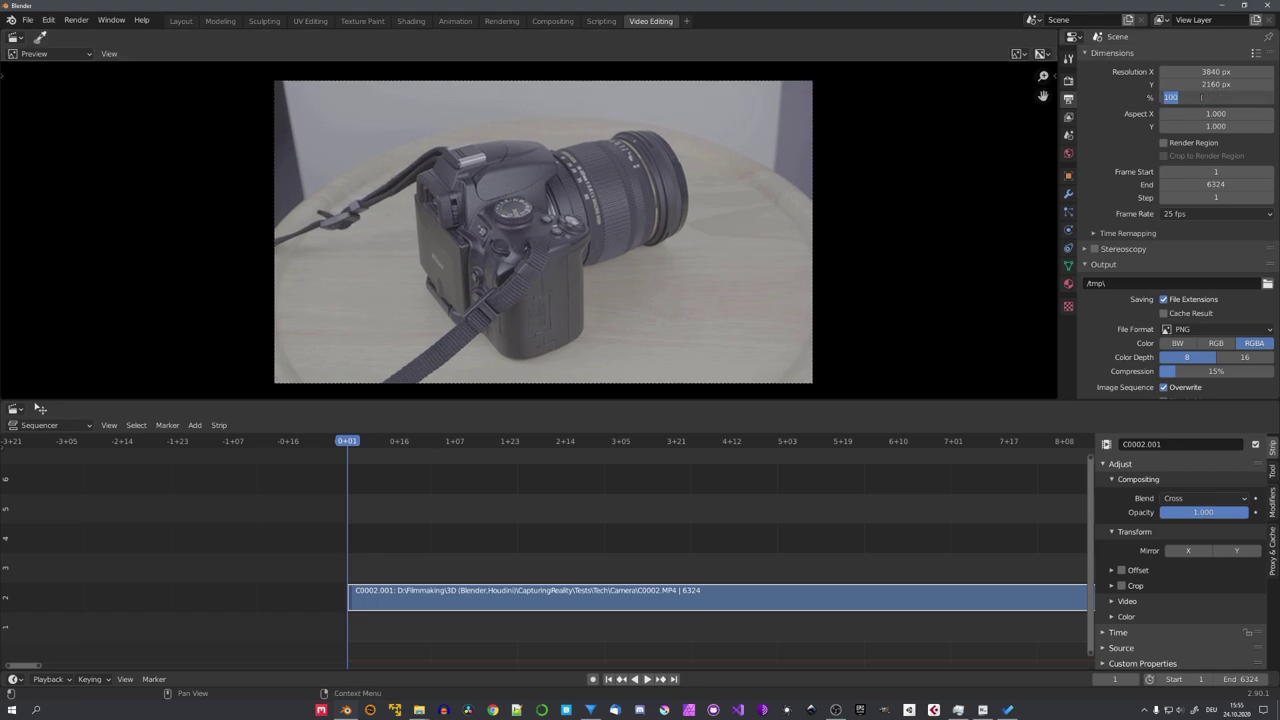
pyautogui.write('50')
pyautogui.press('Return')
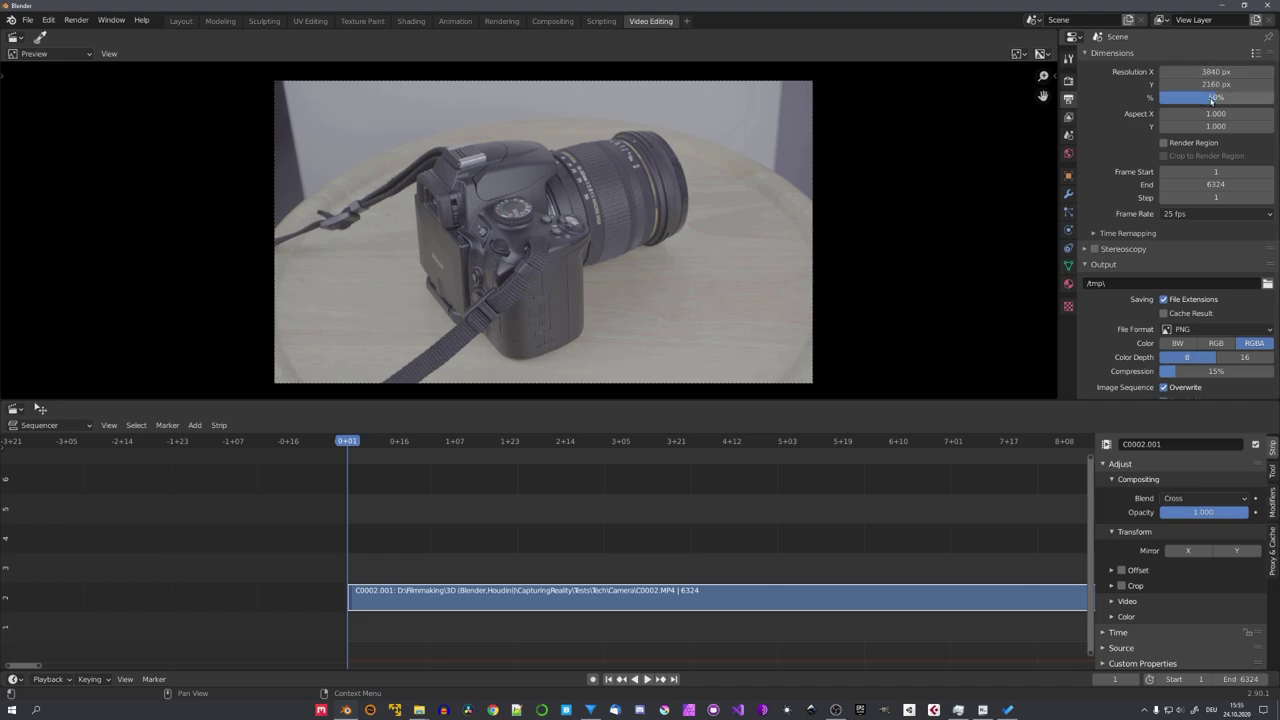
pyautogui.moveTo(1212, 100); pyautogui.dragTo(1174, 100)
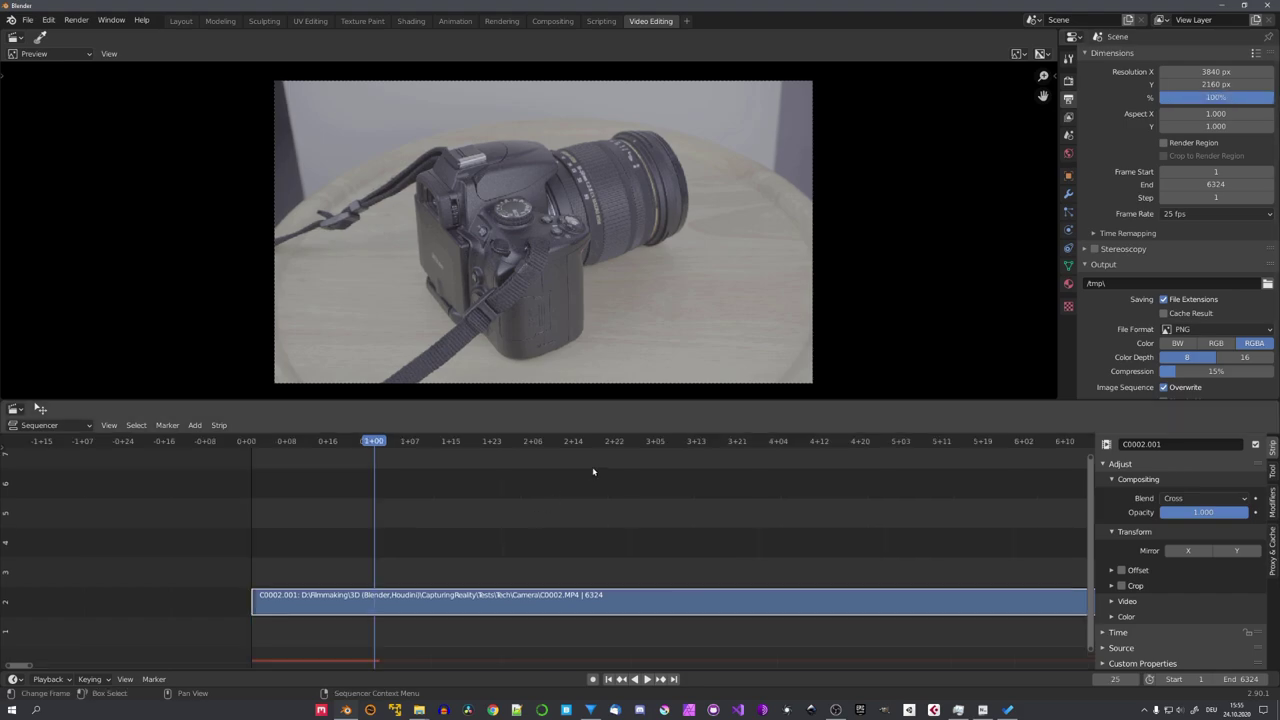
pyautogui.press('F4')
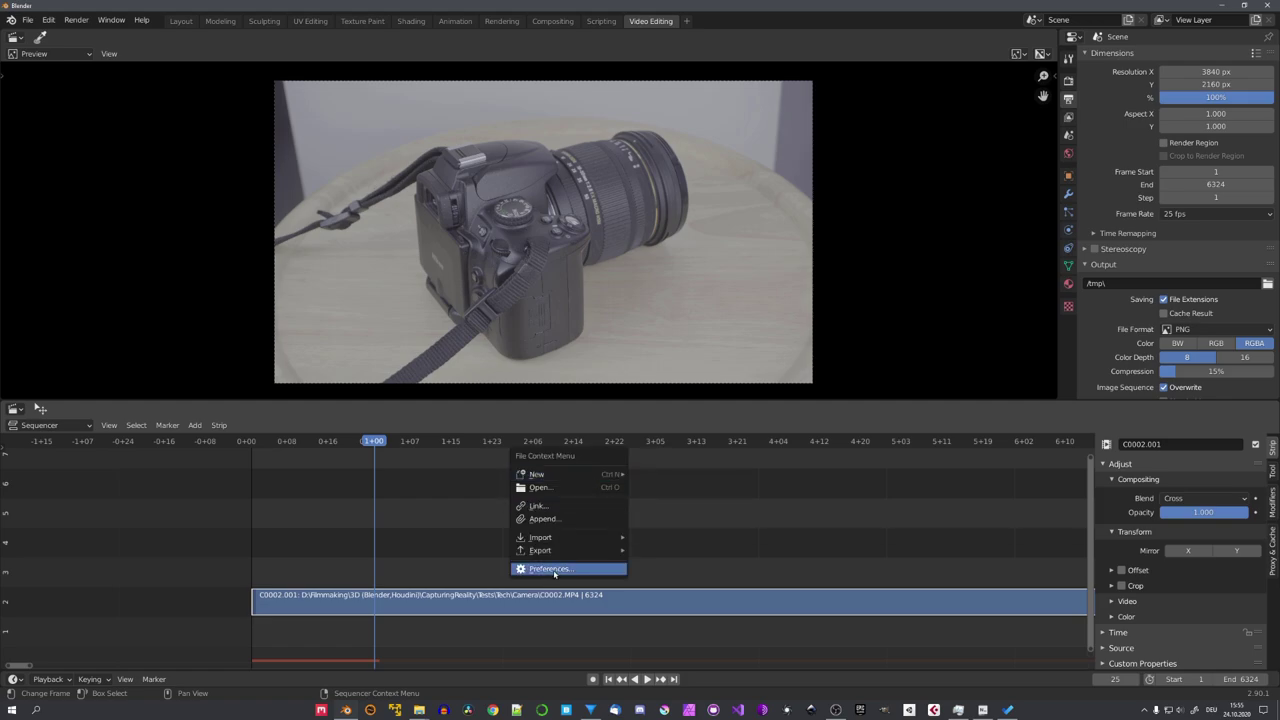
pyautogui.click(555, 570)
pyautogui.moveTo(550, 352); pyautogui.dragTo(675, 158)
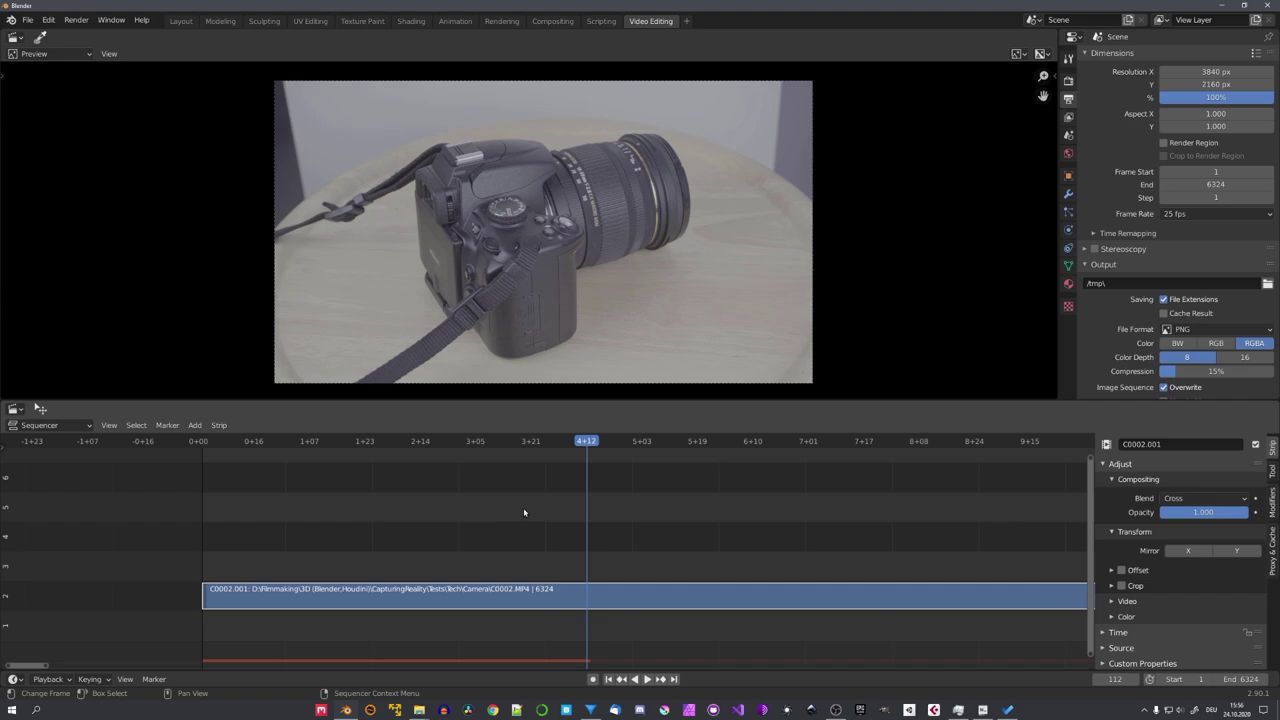
pyautogui.scroll(-3, 523, 507)
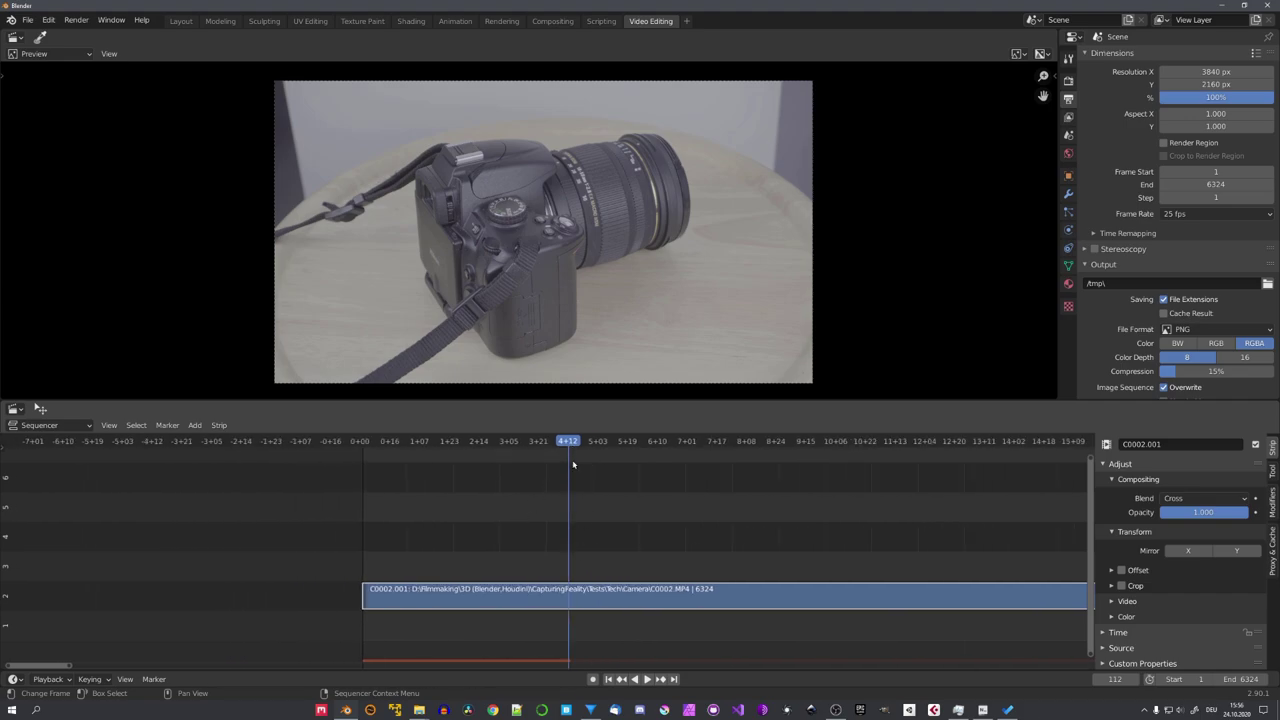
# Step: Play the footage, split the strip and delete the piece before the cut
pyautogui.press('space')
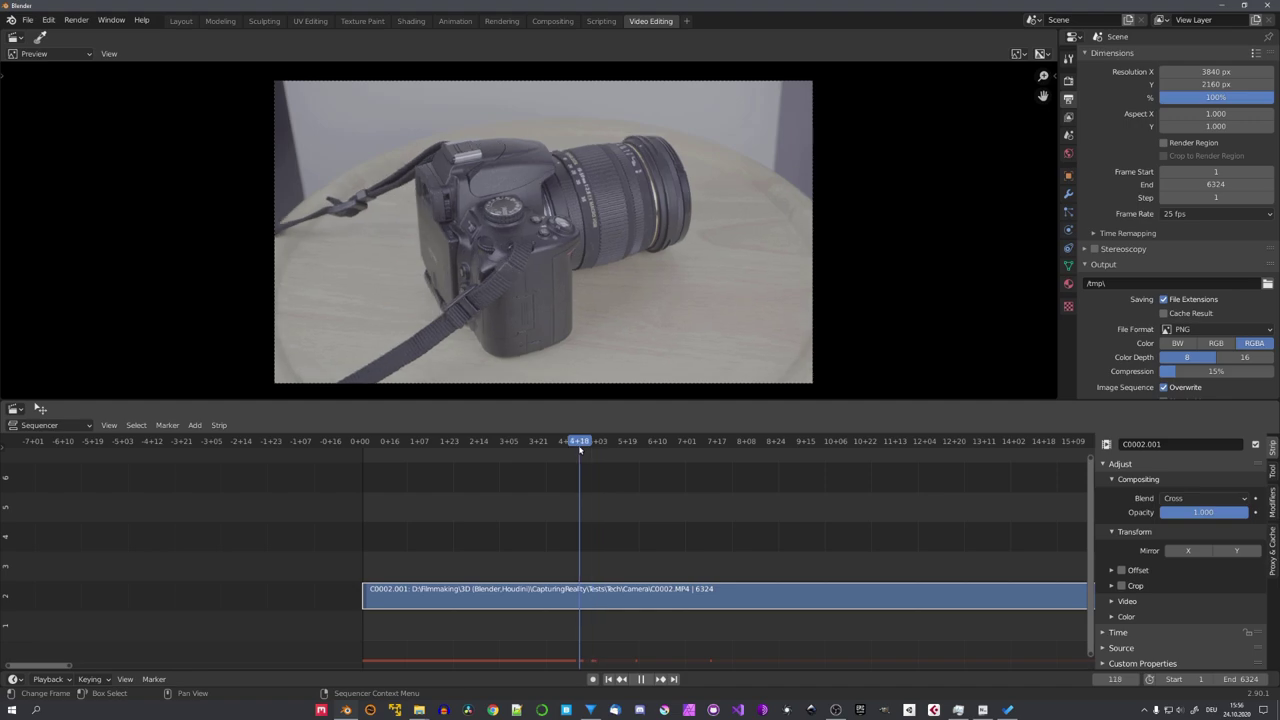
pyautogui.press('Escape')
pyautogui.scroll(2, 589, 556)
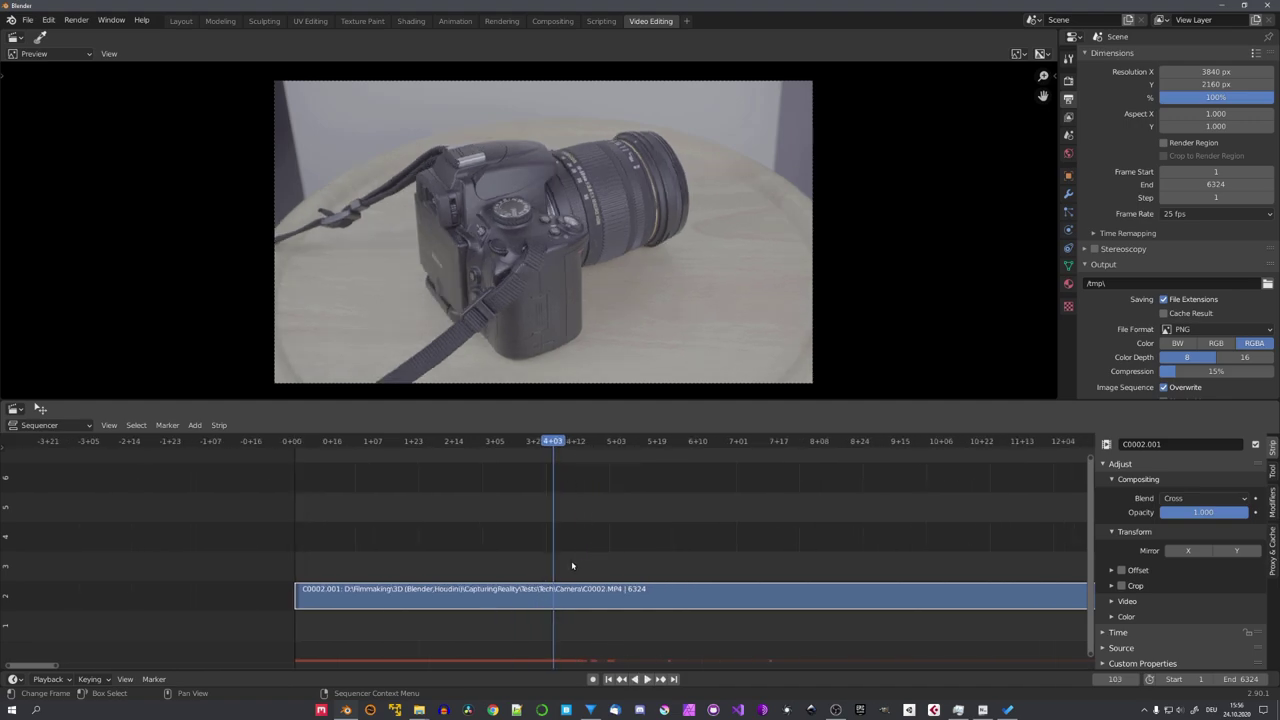
pyautogui.scroll(-3, 571, 560)
pyautogui.keyDown('ctrl'); pyautogui.hscroll(2, 560, 540); pyautogui.keyUp('ctrl')
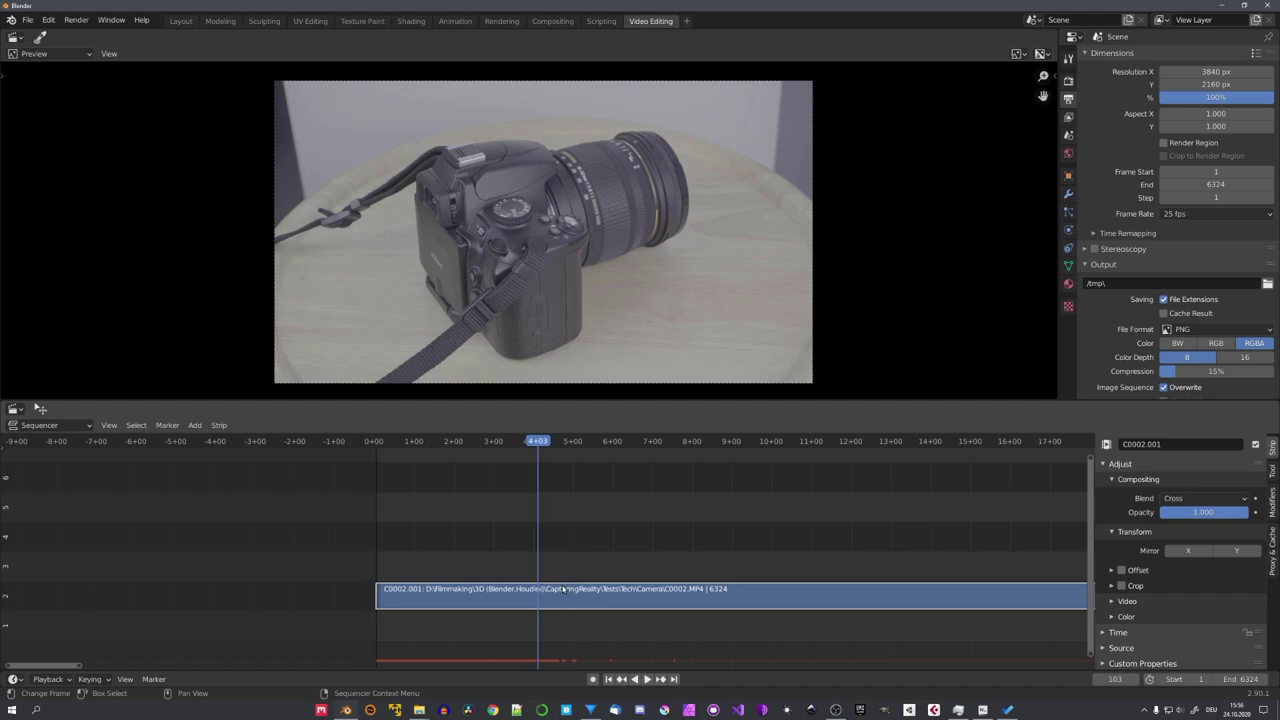
pyautogui.press('k')
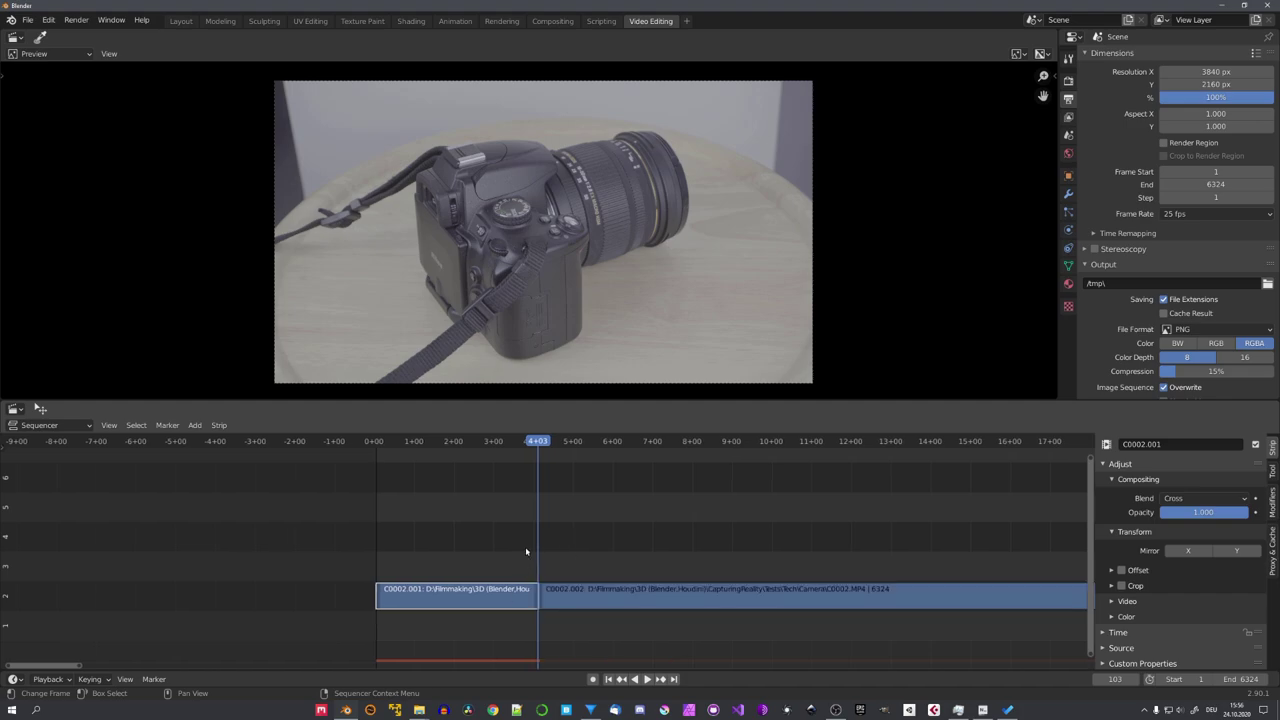
pyautogui.press('Delete')
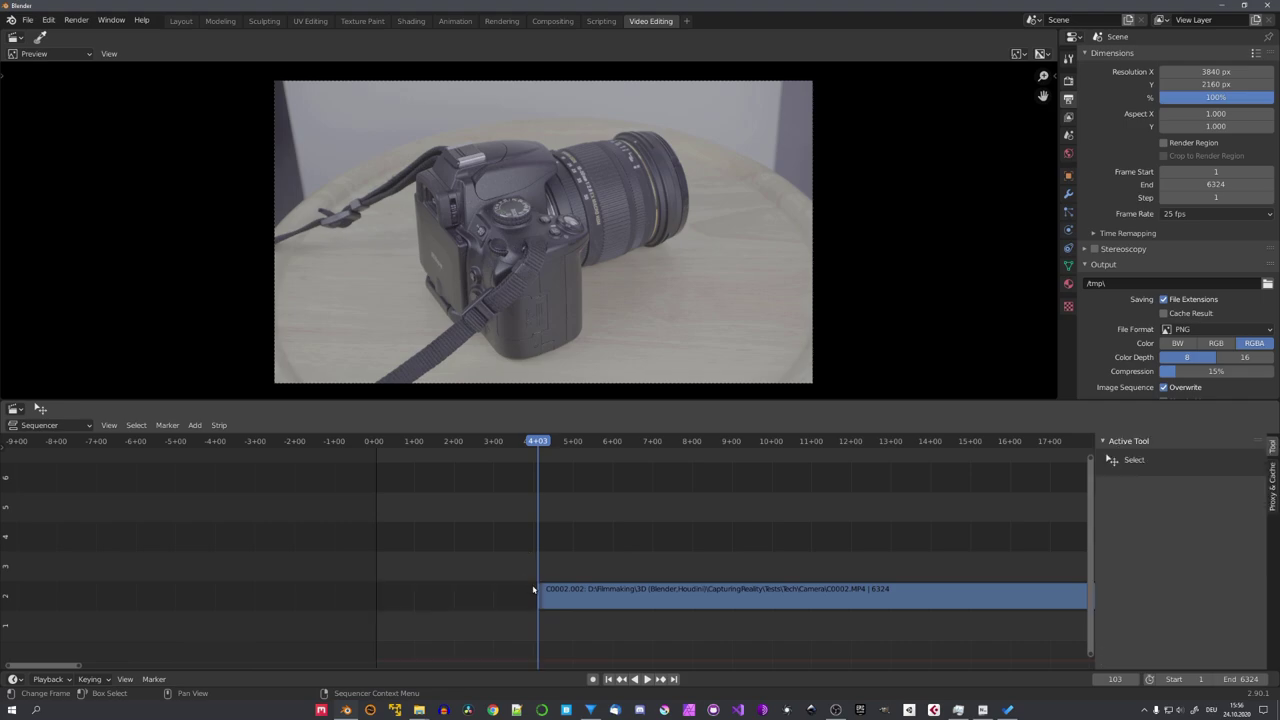
pyautogui.click(605, 592)
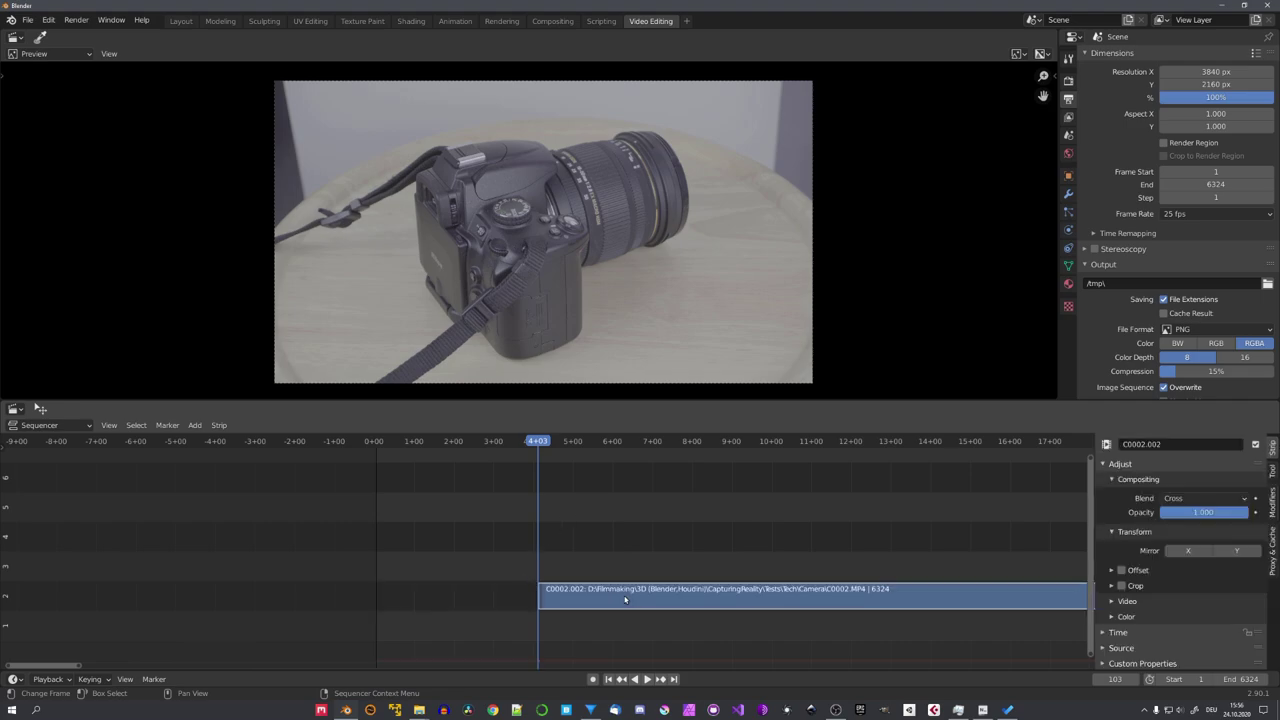
# Step: Slide the C0002.002 strip so it starts at frame 0
pyautogui.press('g')
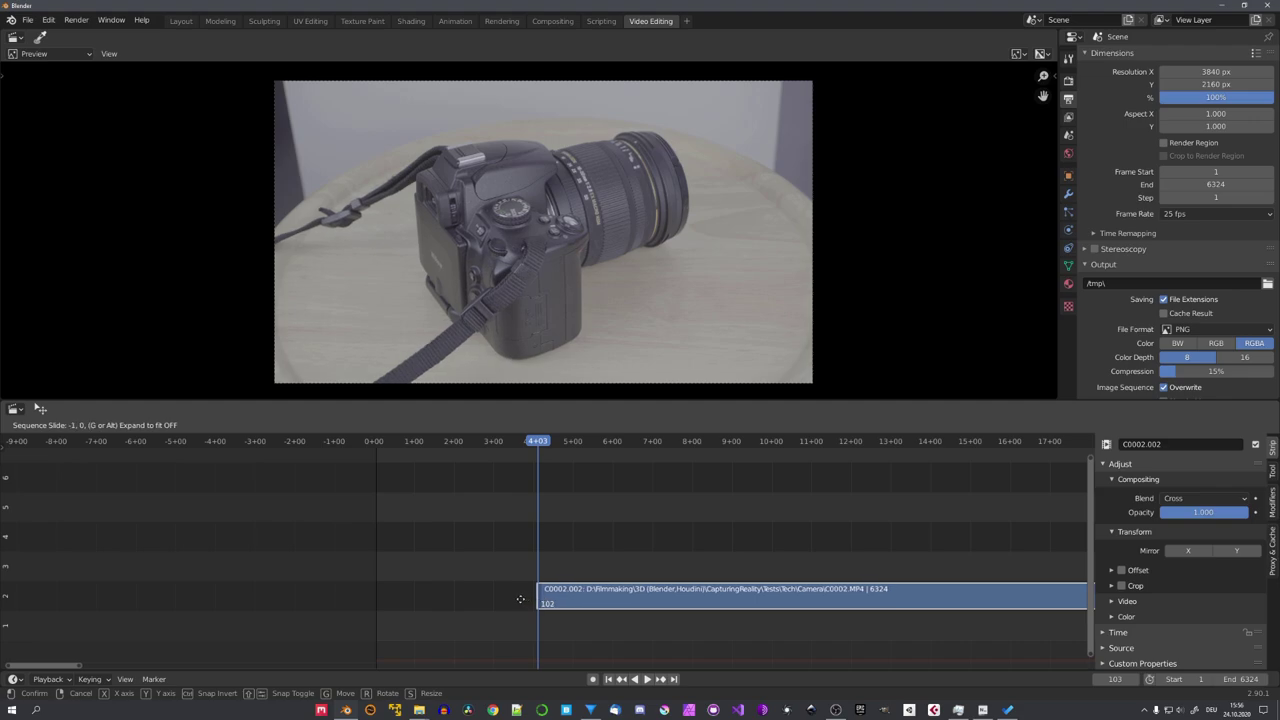
pyautogui.press('Escape')
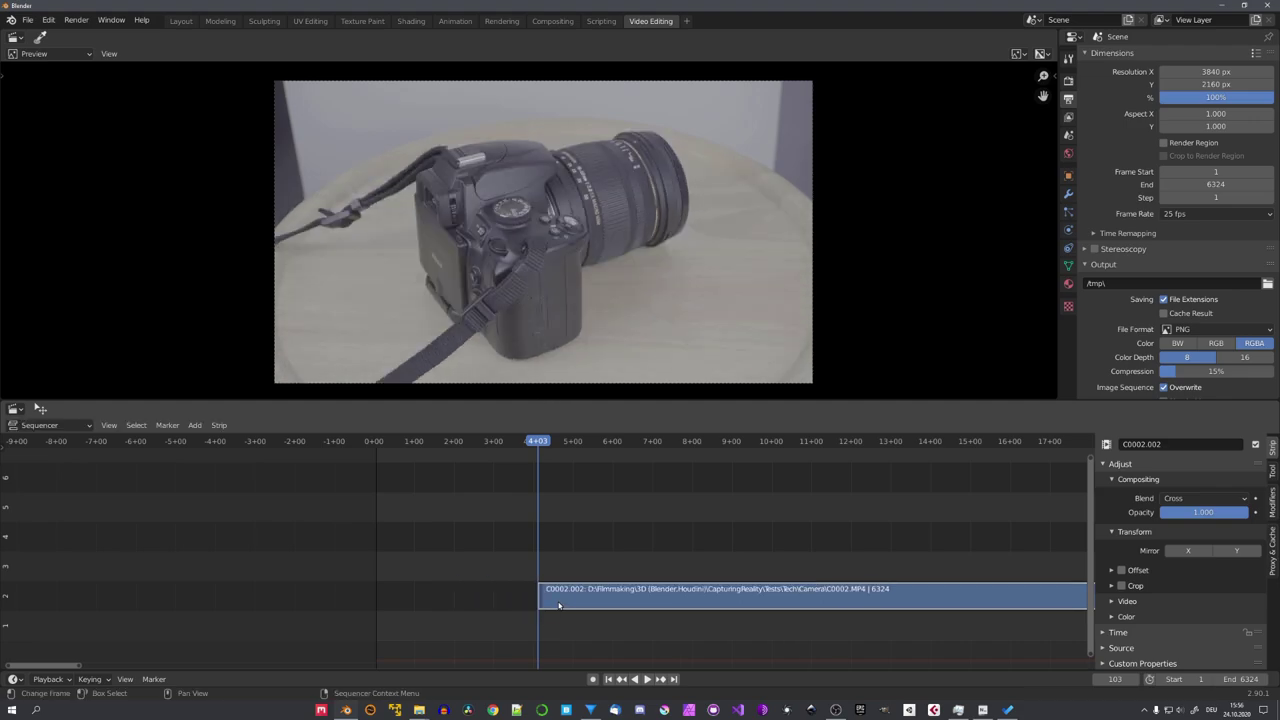
pyautogui.click(1115, 679)
pyautogui.write('0')
pyautogui.press('Return')
pyautogui.scroll(5, 666, 423)
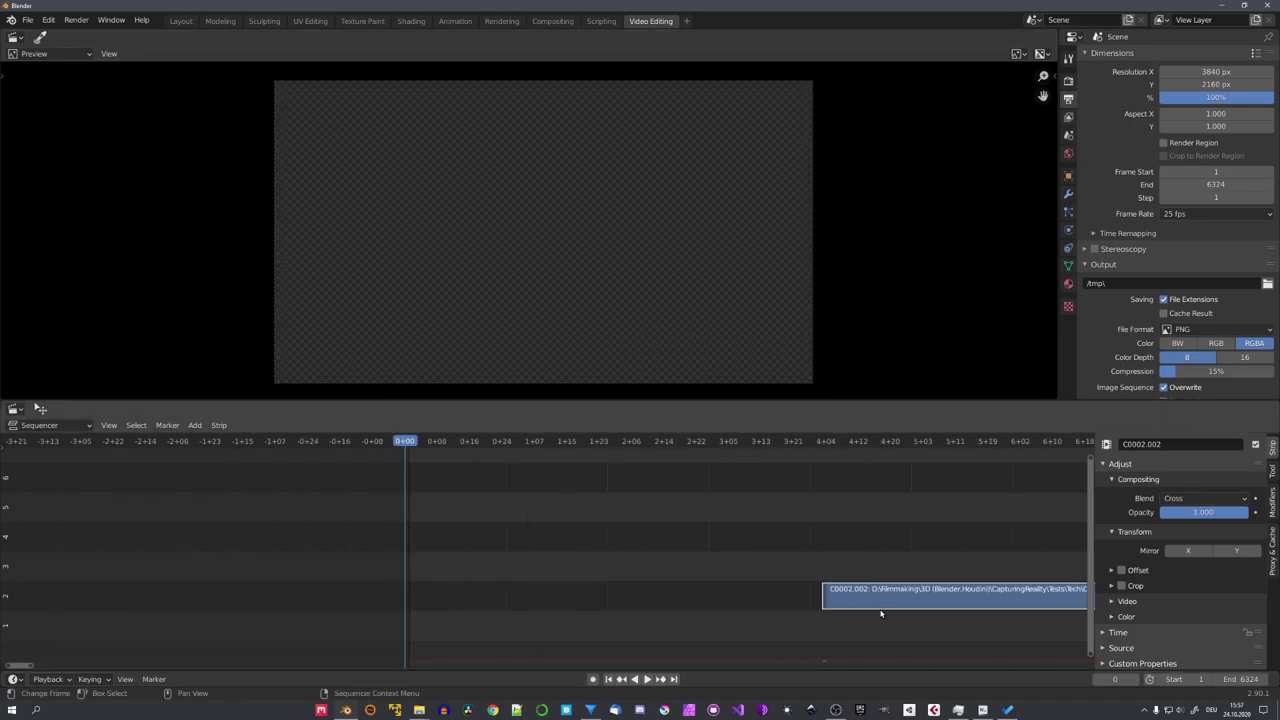
pyautogui.press('g')
pyautogui.click(428, 598)
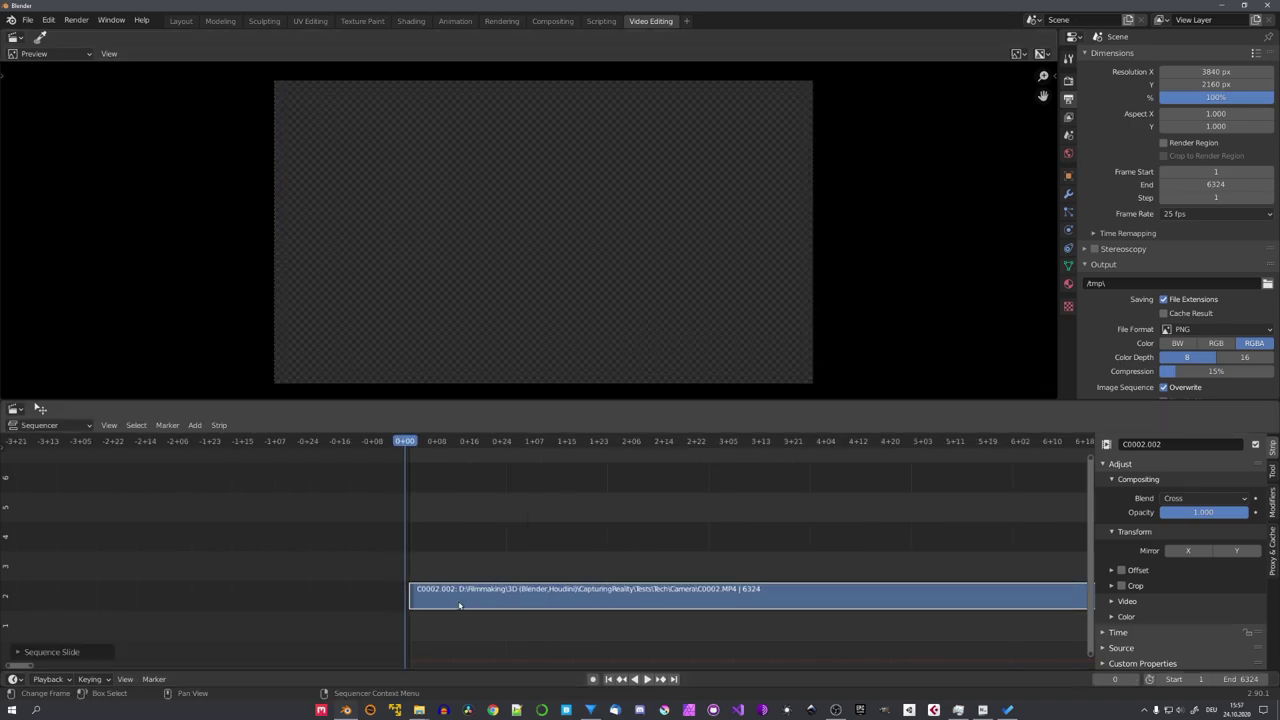
# Step: Zoom the sequencer out and move the playhead to frame 788 (31+13)
pyautogui.scroll(2, 410, 605)
pyautogui.scroll(-3, 410, 605)
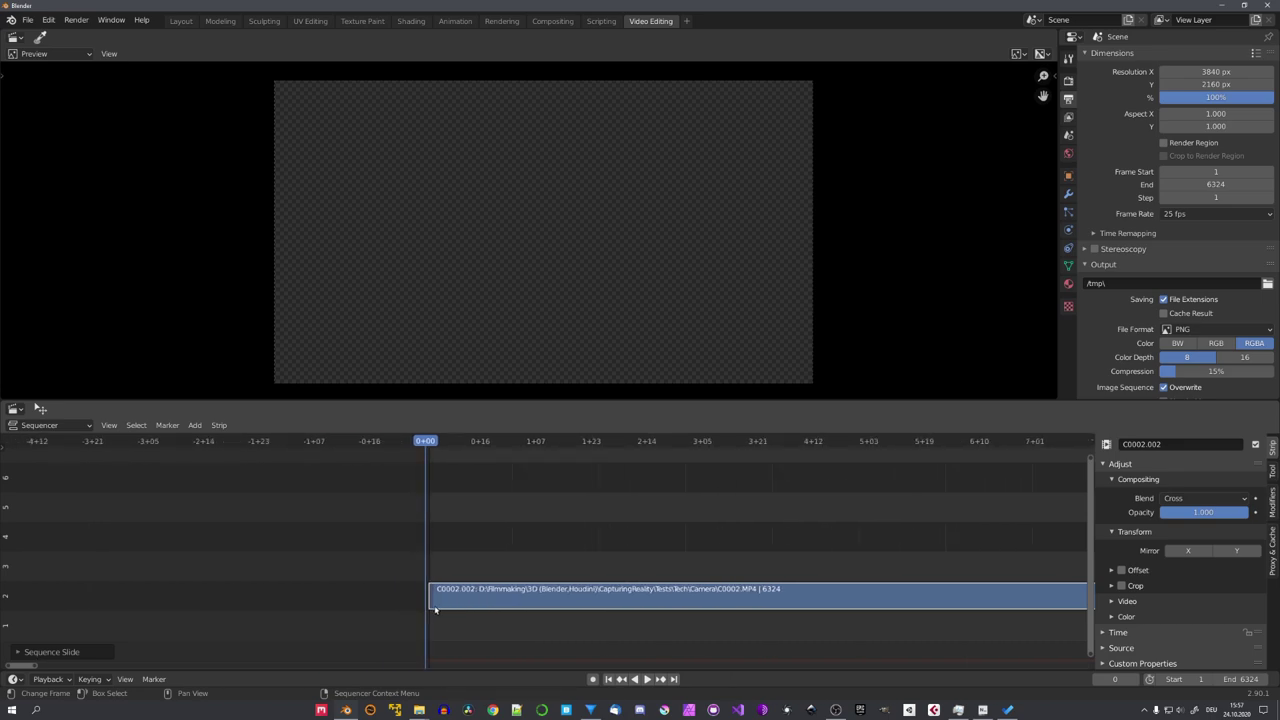
pyautogui.scroll(-3, 436, 608)
pyautogui.click(594, 608)
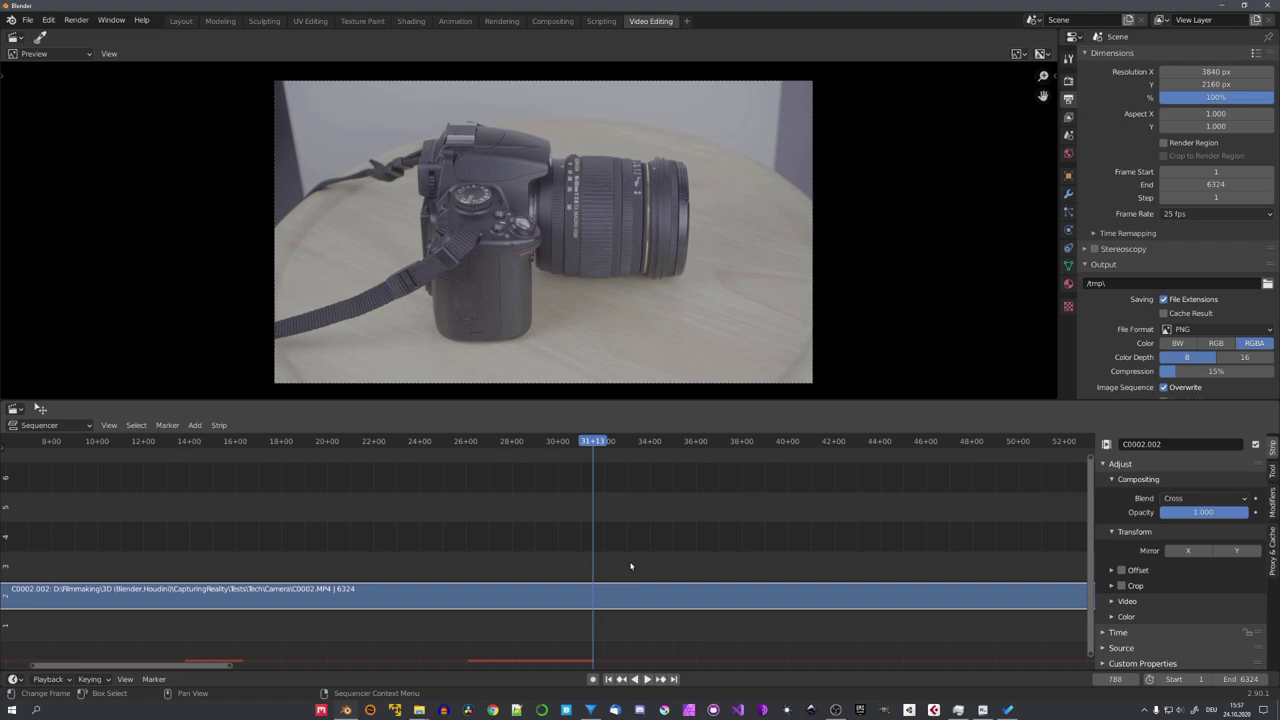
# Step: Cut the clip at 31+13 and preview the footage from about 44 seconds
pyautogui.press('k')
pyautogui.scroll(-2, 506, 564)
pyautogui.click(581, 492)
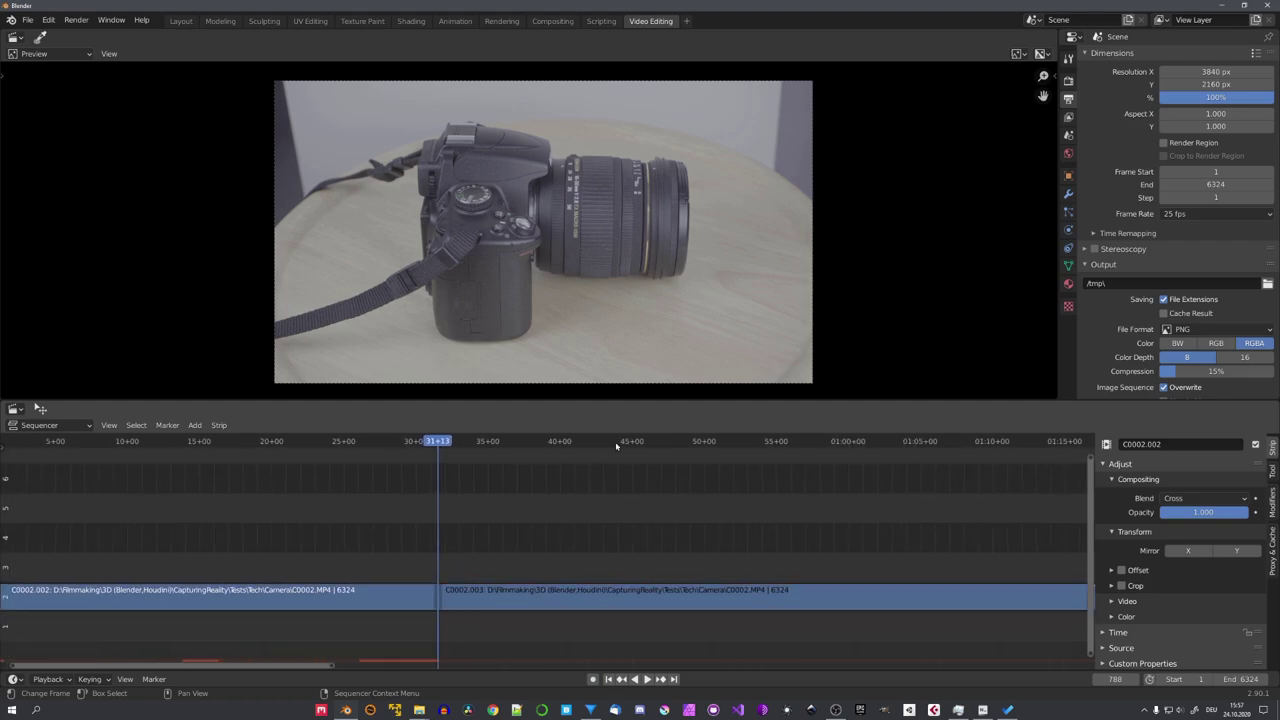
pyautogui.click(615, 441)
pyautogui.press('space')
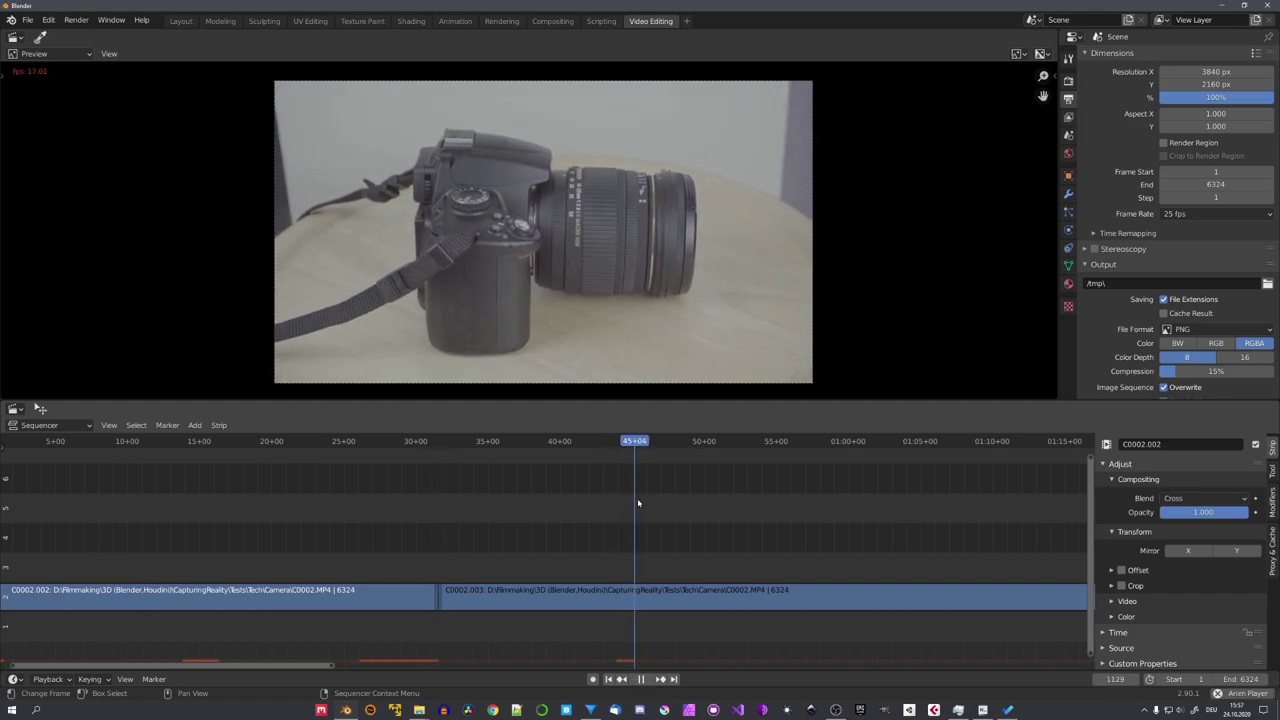
pyautogui.press('space')
# Step: Cut the clip again at about 58 seconds and delete the middle piece
pyautogui.click(845, 605)
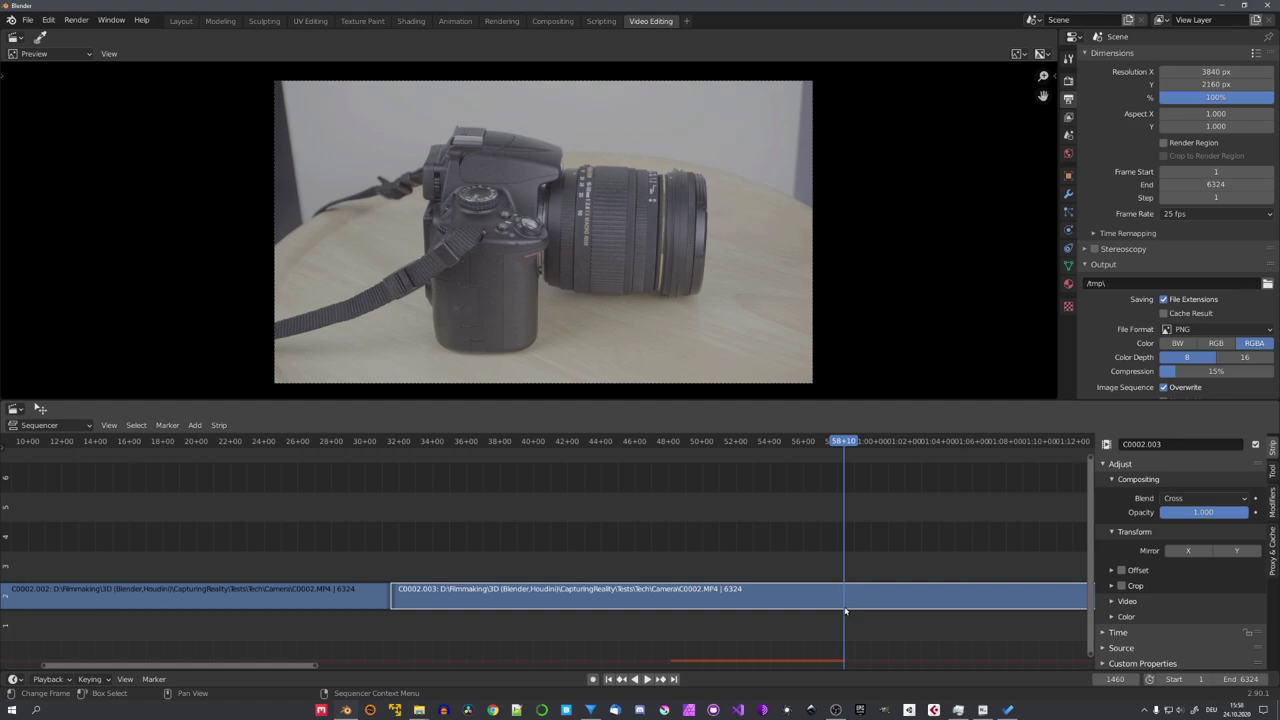
pyautogui.press('k')
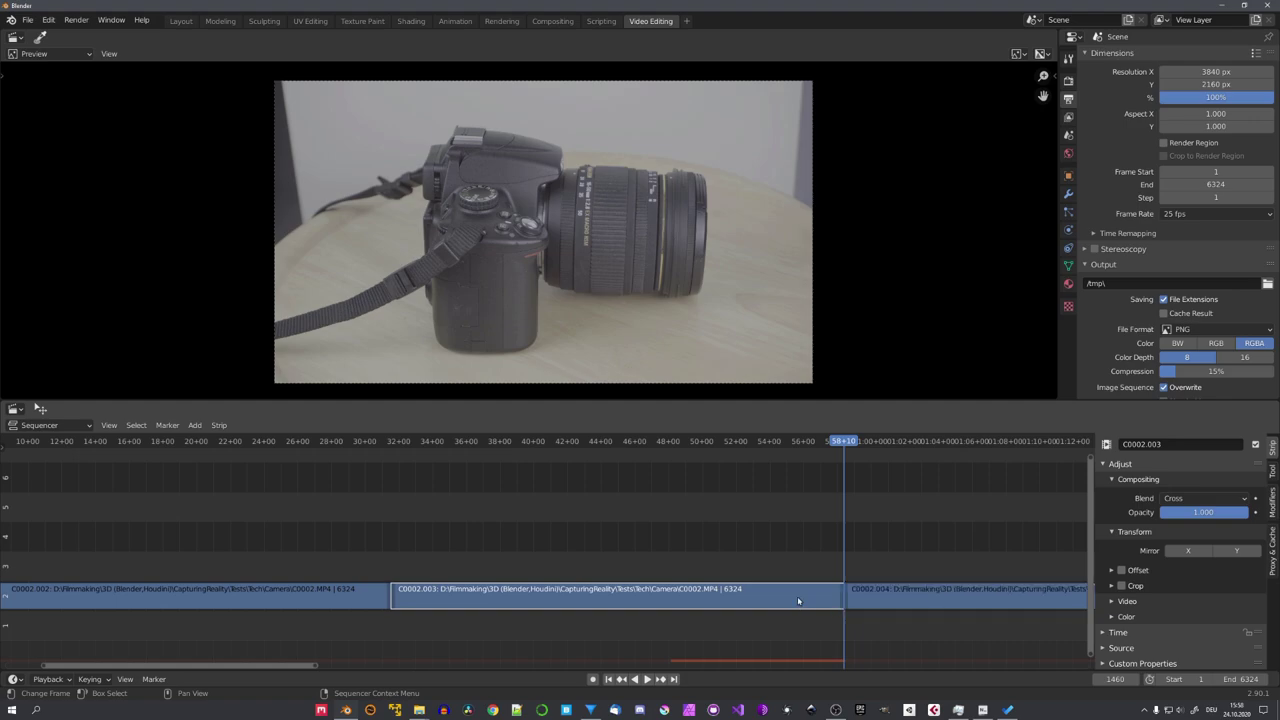
pyautogui.press('Delete')
pyautogui.moveTo(1110, 679); pyautogui.dragTo(1114, 679)
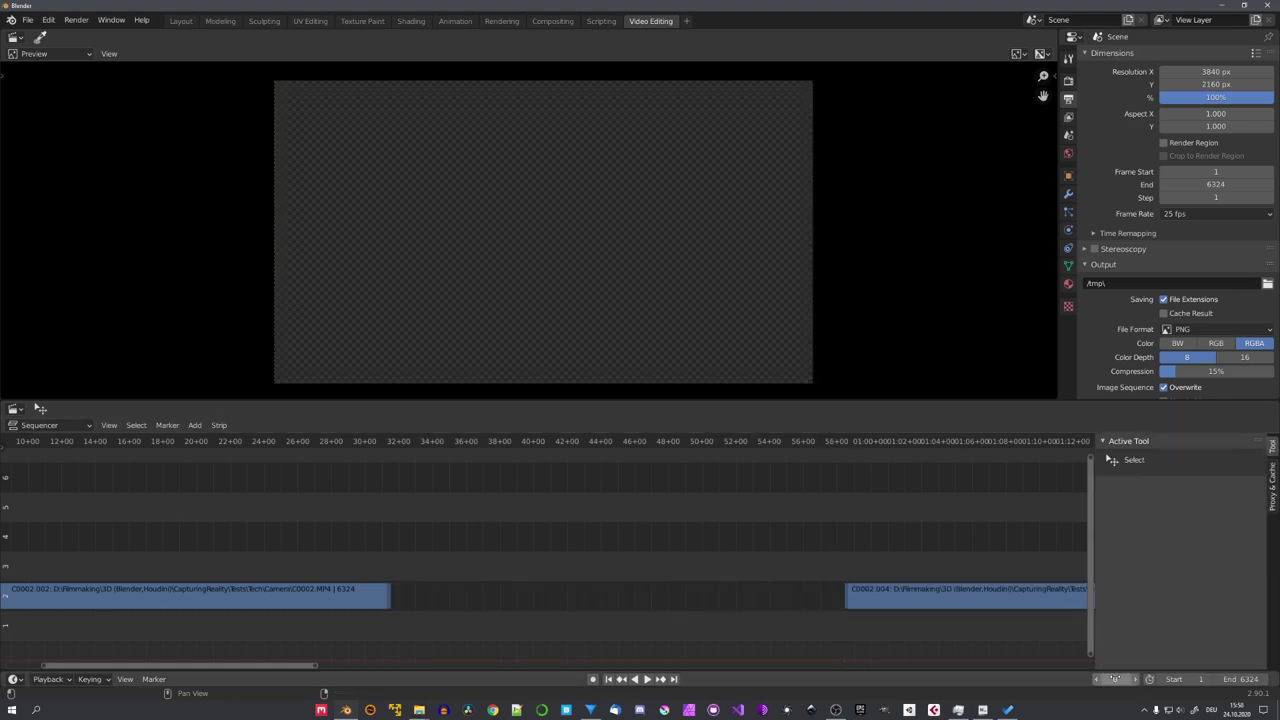
# Step: Slide C0002.004 left until it sits directly after C0002.002
pyautogui.click(960, 595)
pyautogui.press('g')
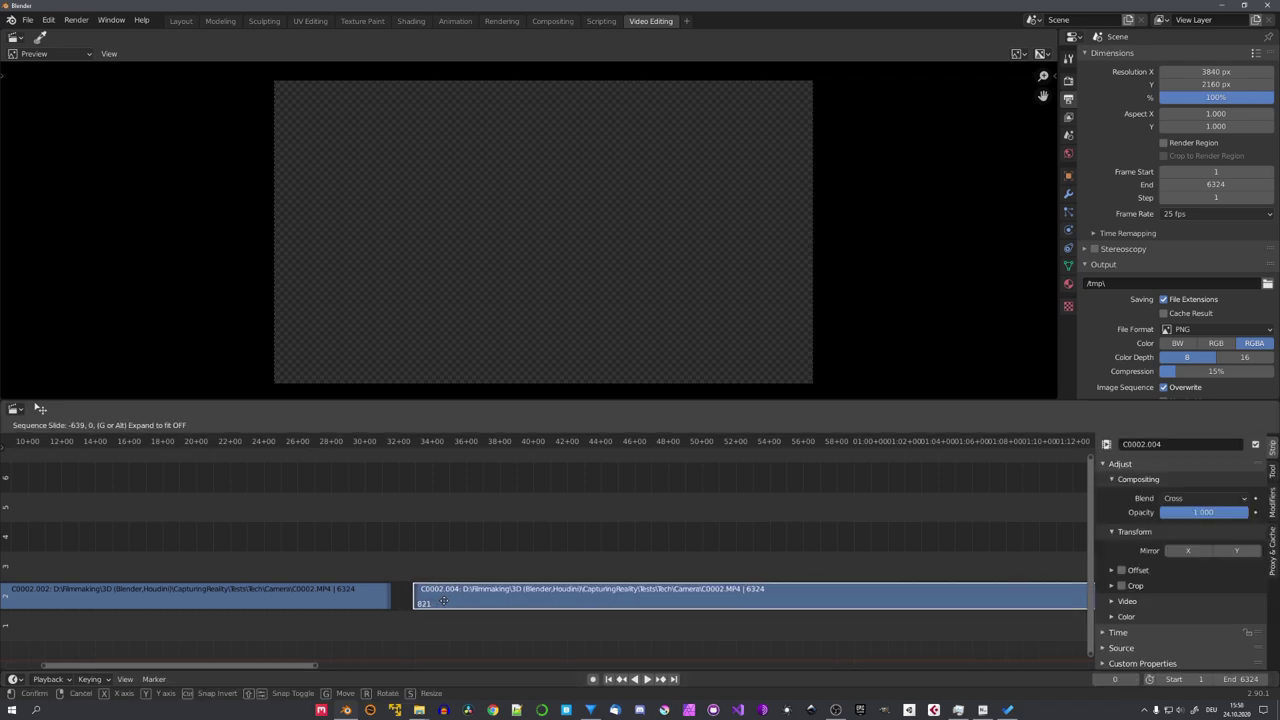
pyautogui.click(383, 490)
pyautogui.scroll(4, 383, 490)
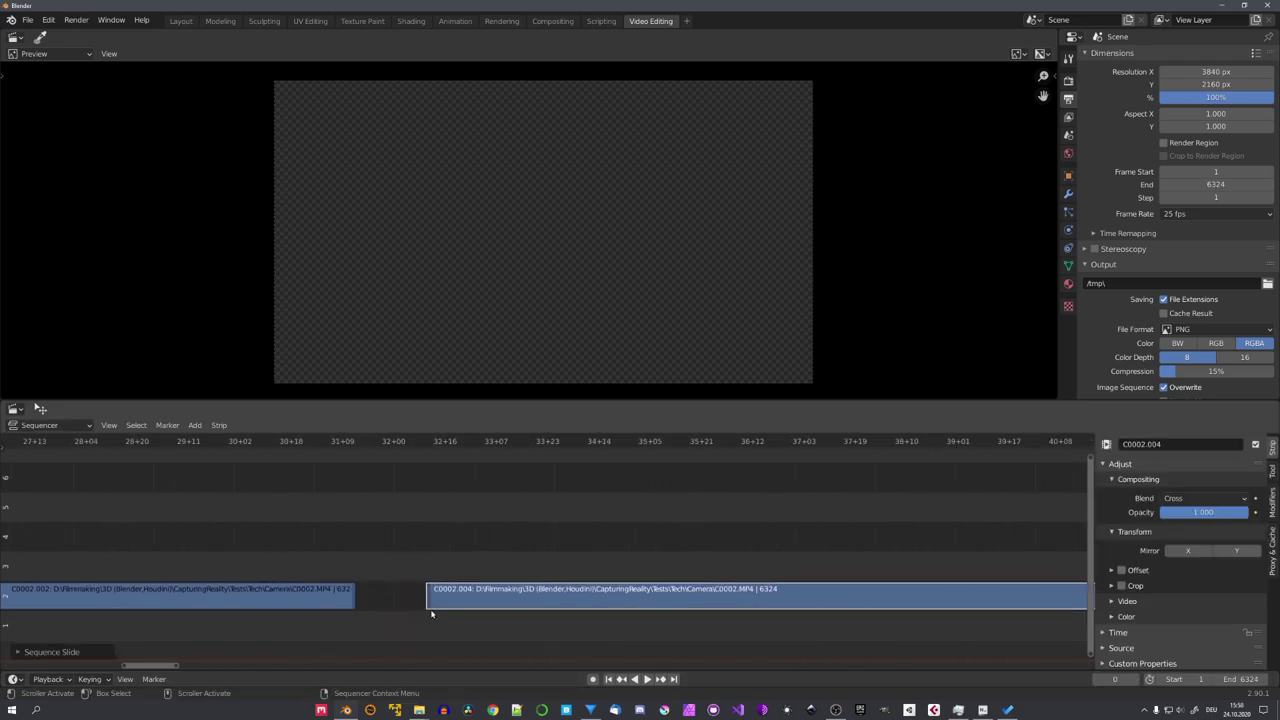
pyautogui.press('g')
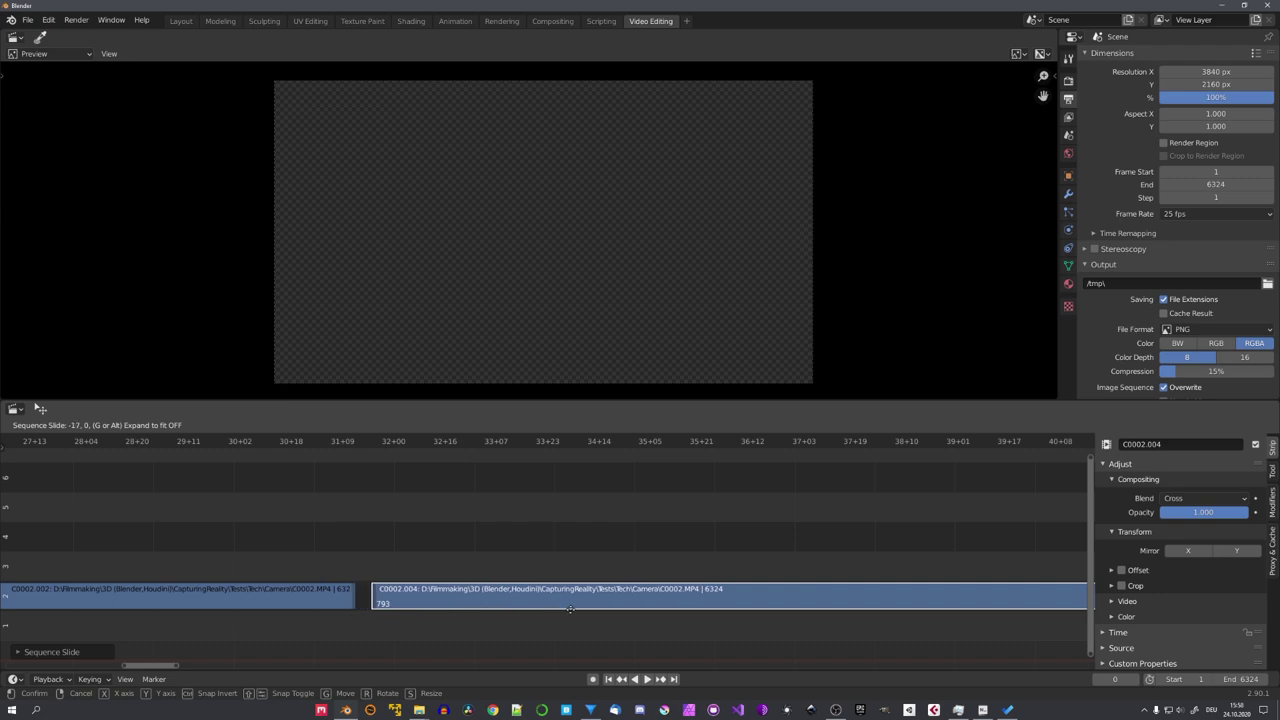
pyautogui.click(420, 617)
# Step: Play the edited sequence from the start and frame both clips in the timeline
pyautogui.press('Home')
pyautogui.press('space')
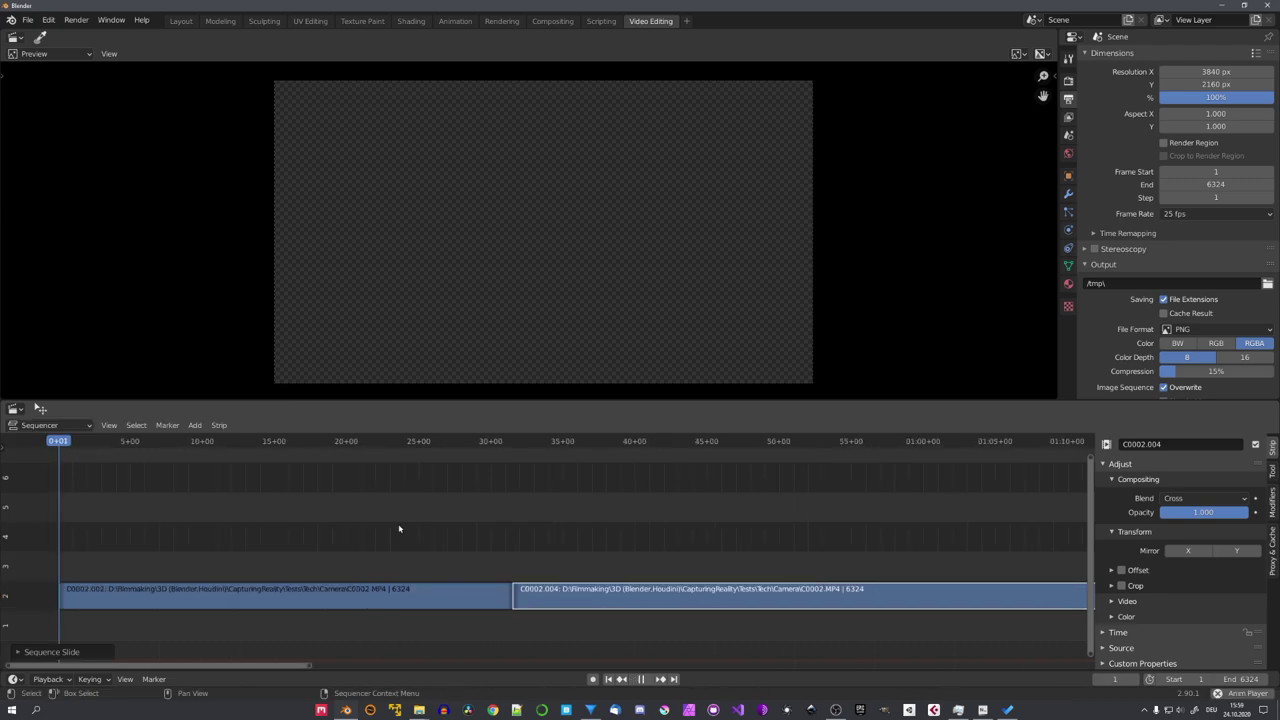
pyautogui.press('space')
pyautogui.moveTo(491, 543); pyautogui.dragTo(520, 537, button='middle')
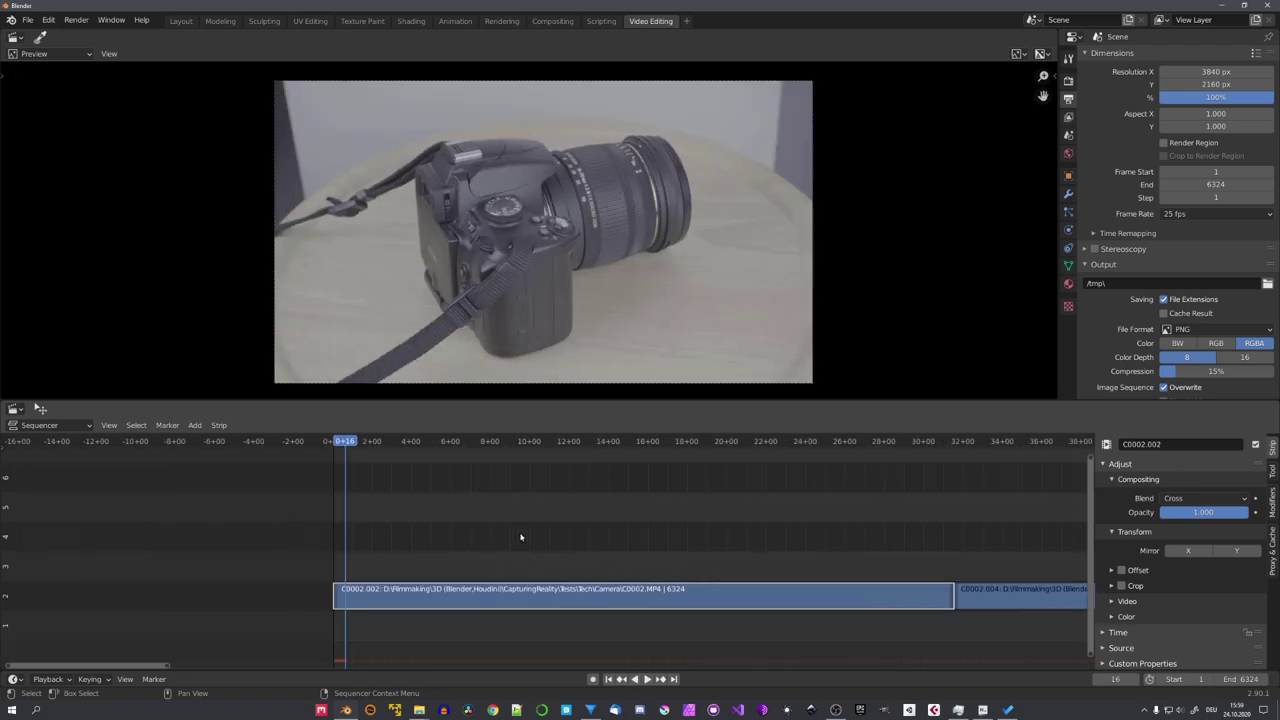
# Step: Drag the preview border down for a taller preview, then move the playhead to frame 40
pyautogui.scroll(2, 517, 551)
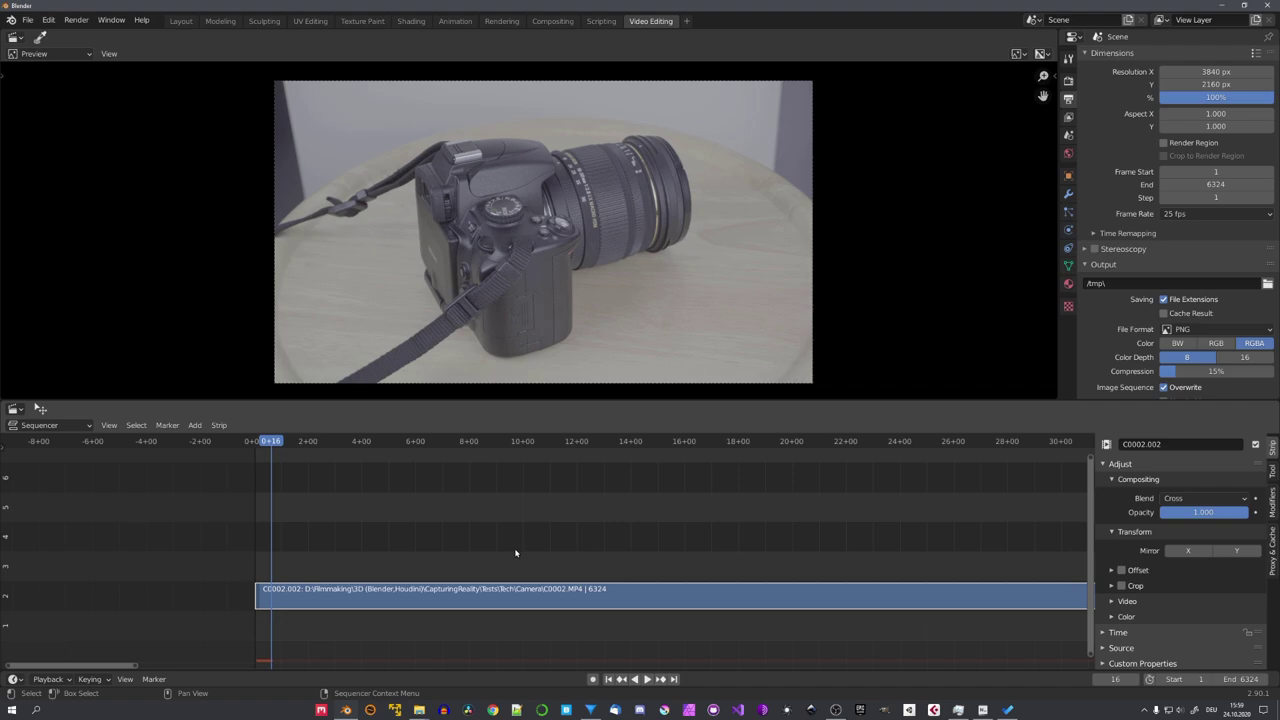
pyautogui.moveTo(580, 401); pyautogui.dragTo(580, 447)
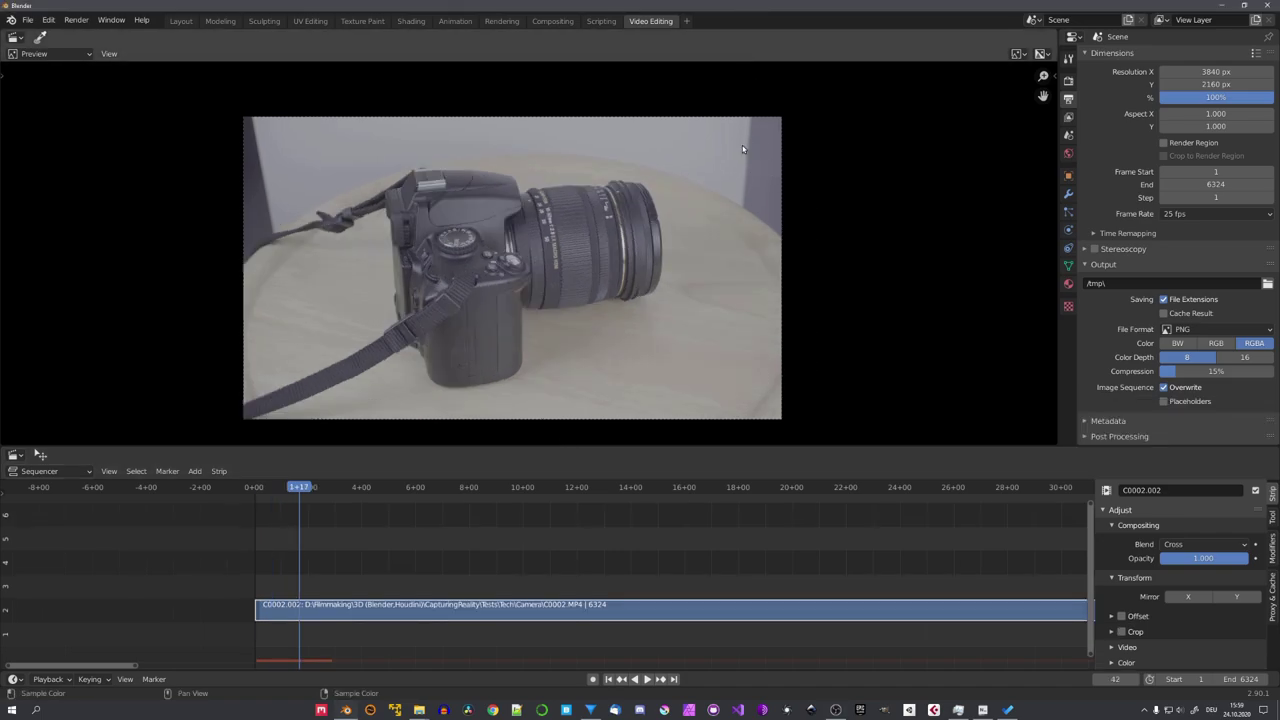
pyautogui.press('space')
pyautogui.click(268, 489)
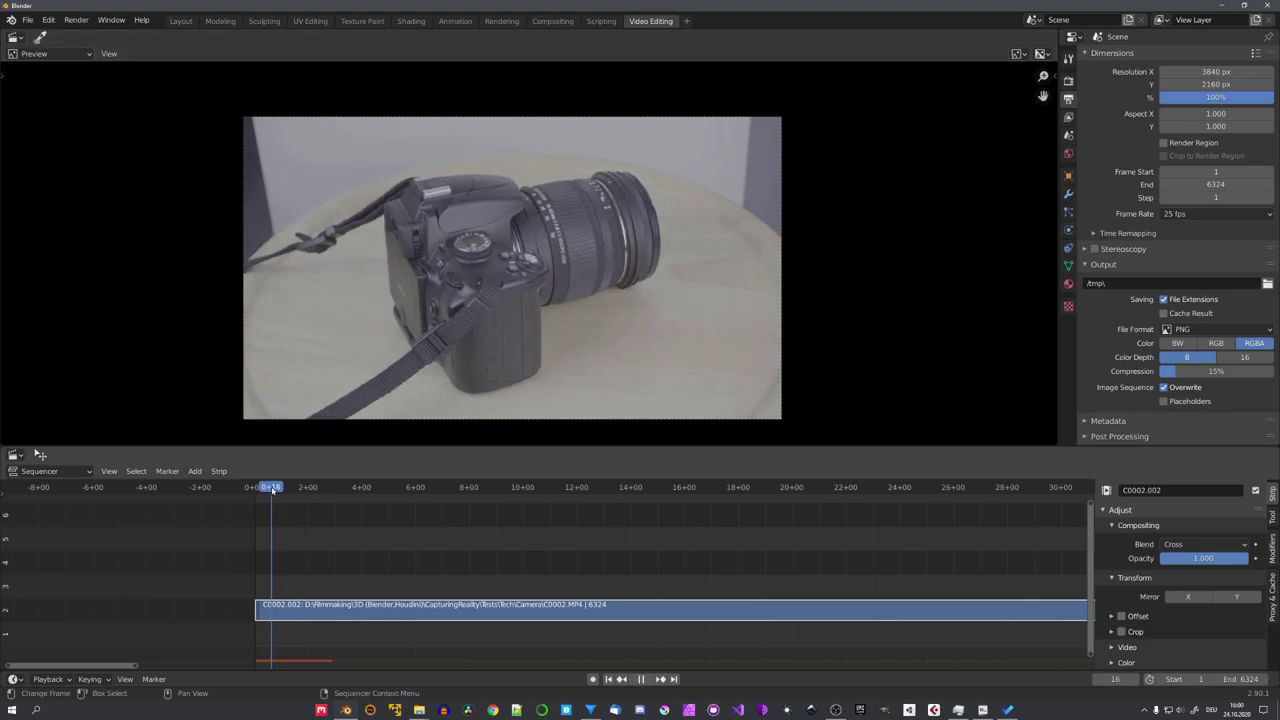
pyautogui.press('Escape')
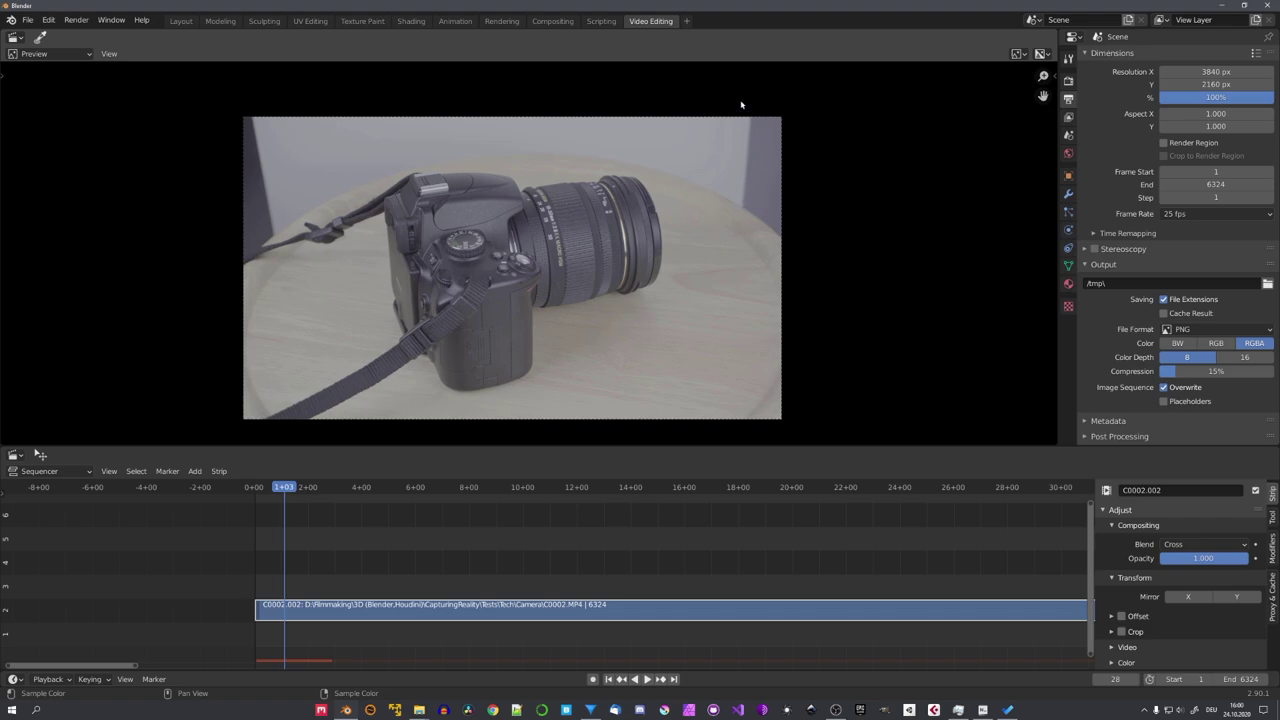
pyautogui.press('space')
pyautogui.press('space')
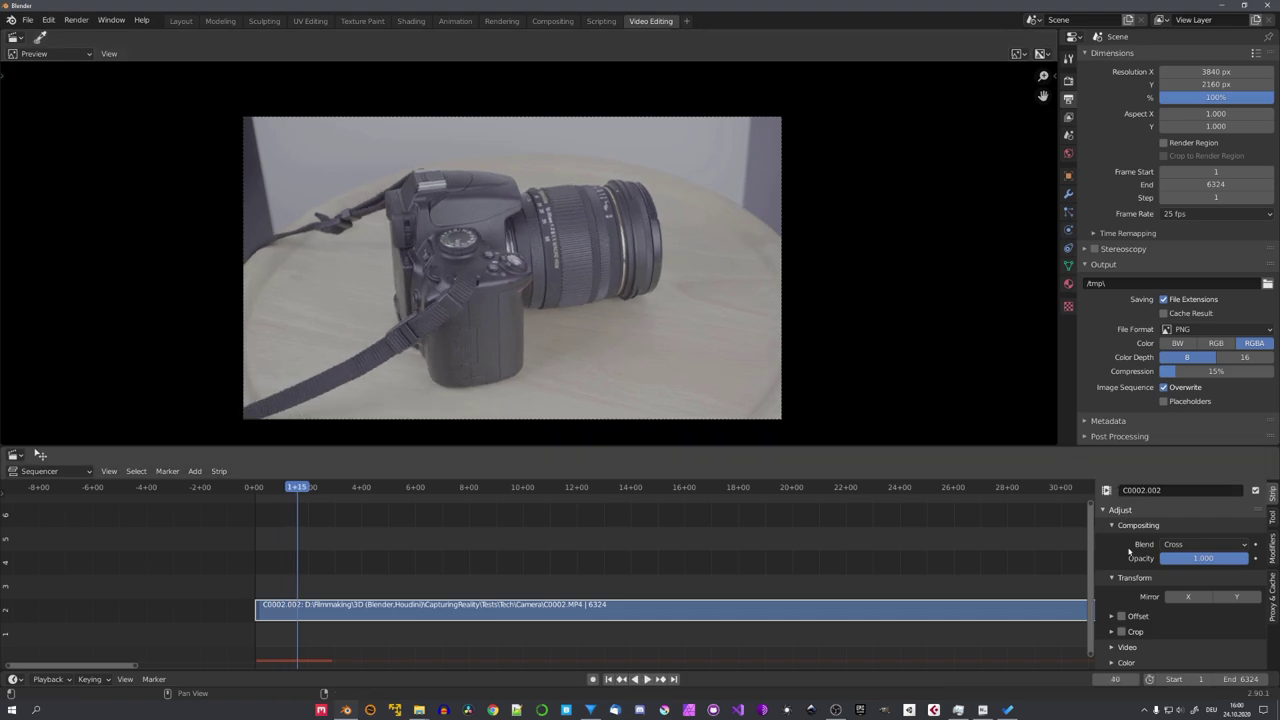
# Step: Enable Crop on the first clip and set a 300 px side crop
pyautogui.scroll(-2, 1121, 585)
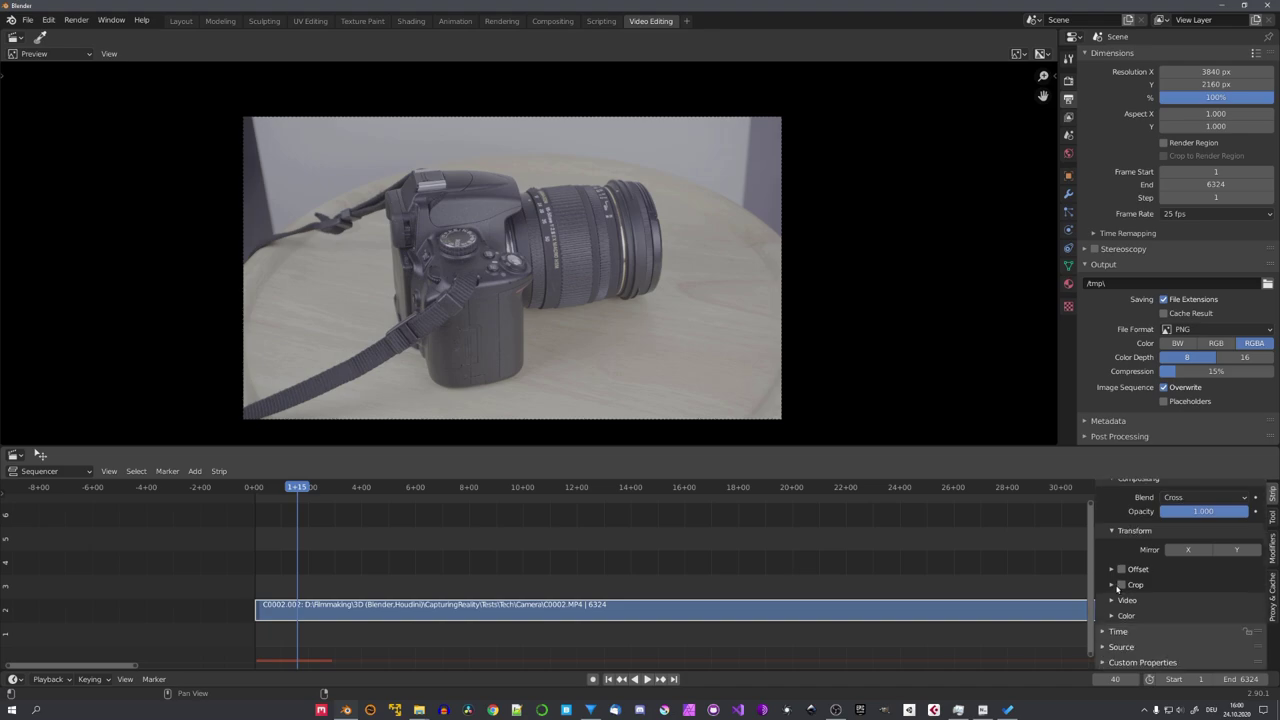
pyautogui.click(1117, 586)
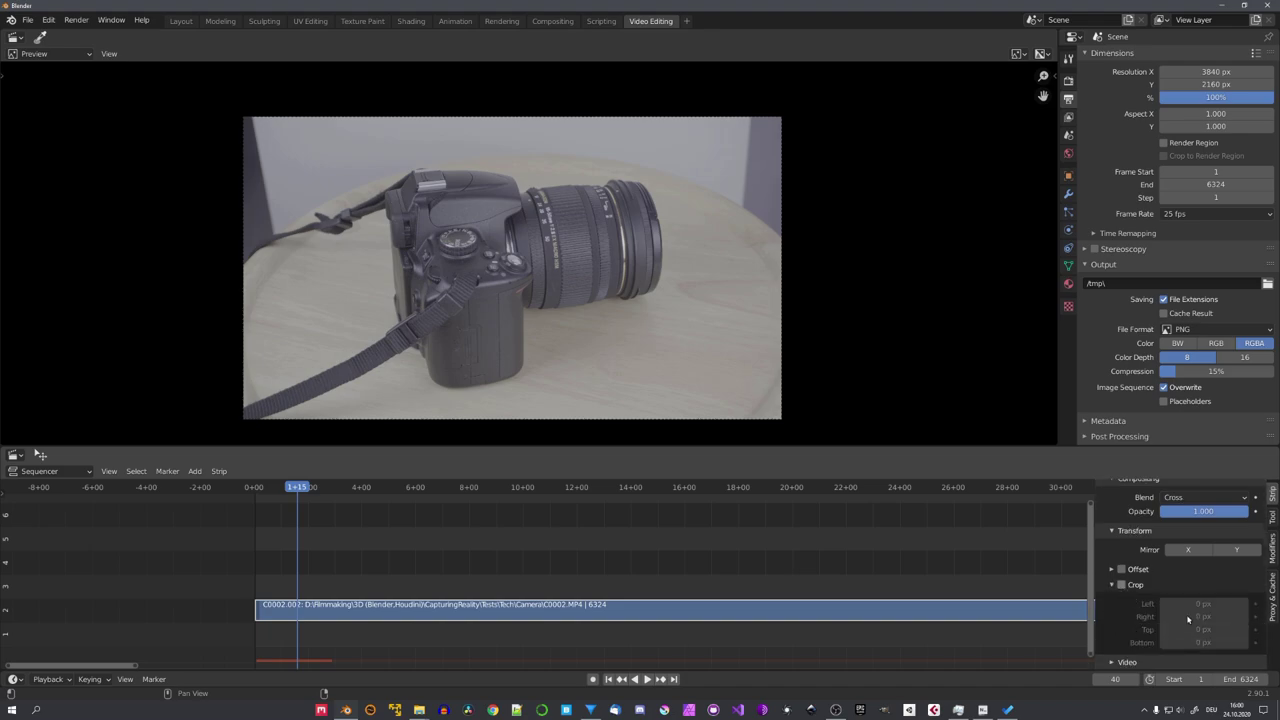
pyautogui.click(1121, 584)
pyautogui.click(1198, 604)
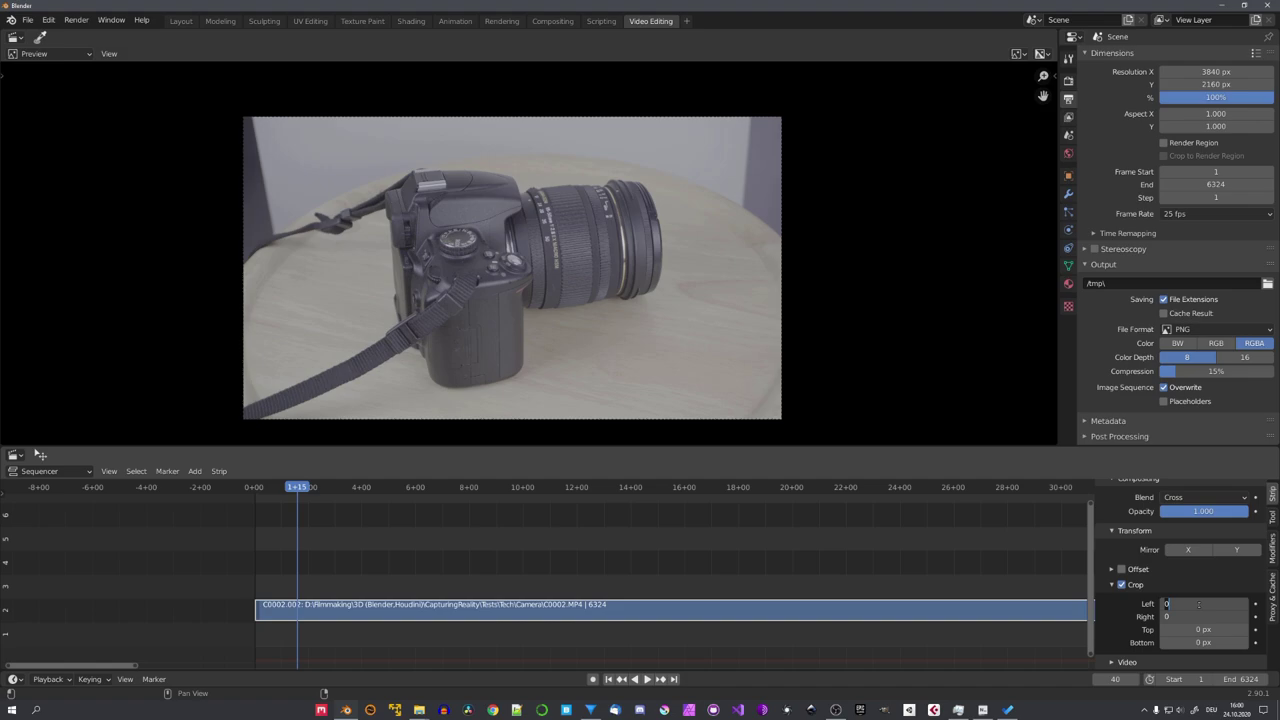
pyautogui.press('BackSpace')
pyautogui.write('300')
pyautogui.press('Return')
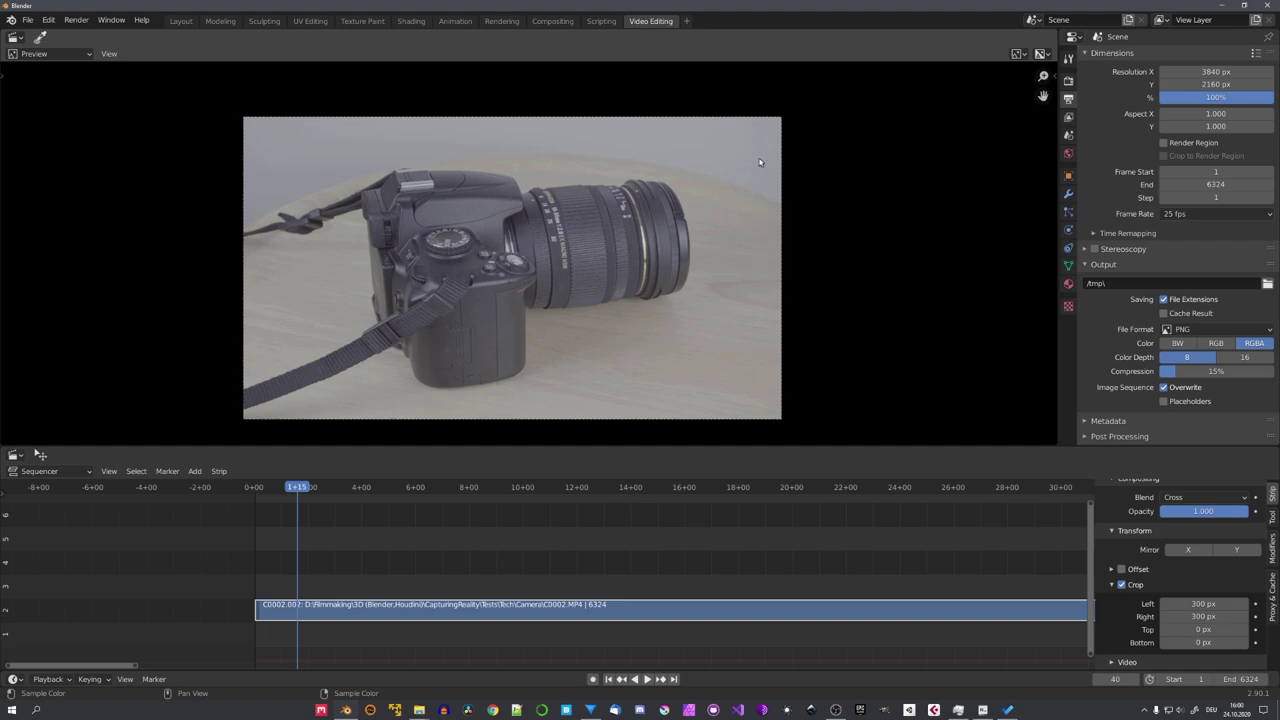
# Step: Reduce the output Resolution X to 3240 px (3840-600)
pyautogui.scroll(-1, 604, 288)
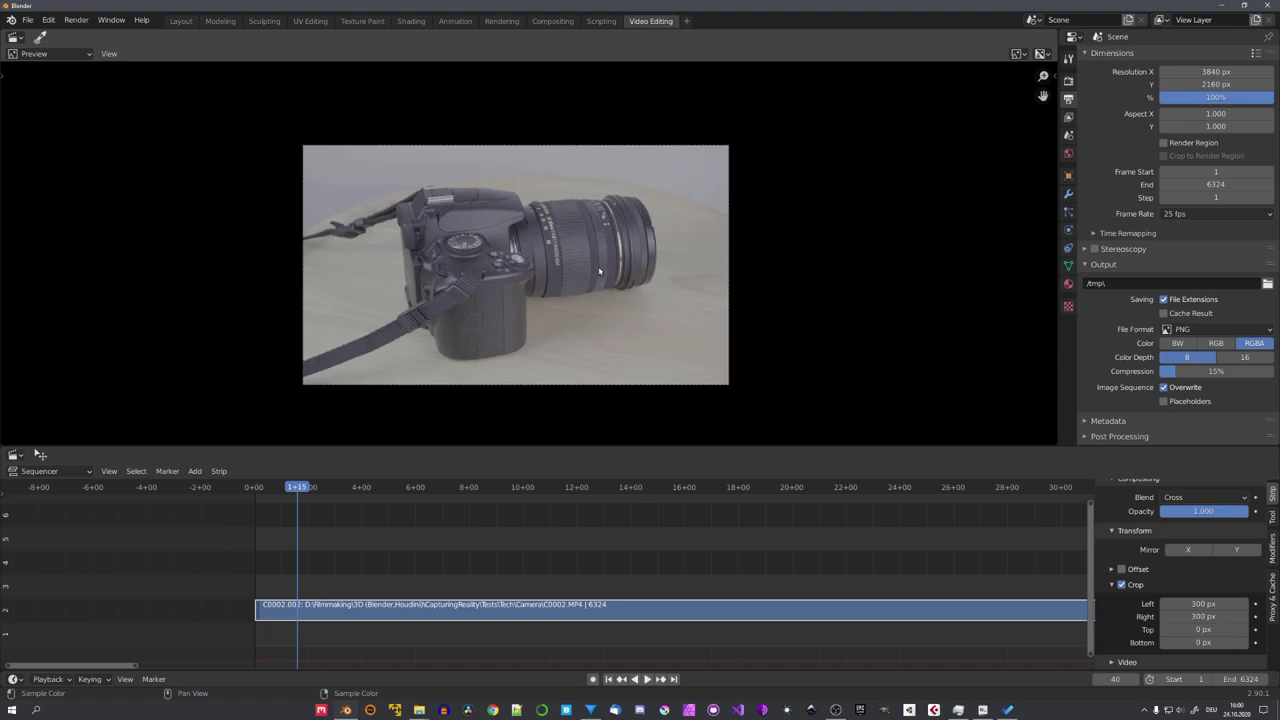
pyautogui.click(1216, 71)
pyautogui.write('600')
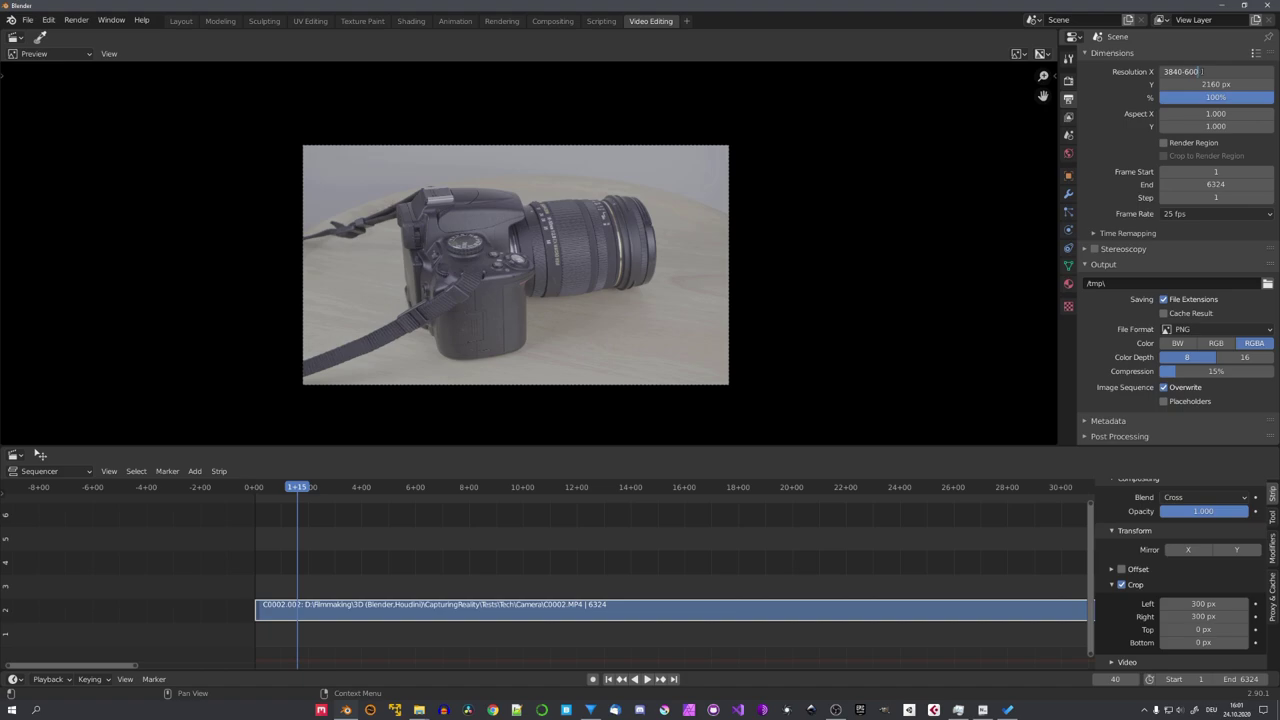
pyautogui.press('Return')
pyautogui.scroll(1, 634, 281)
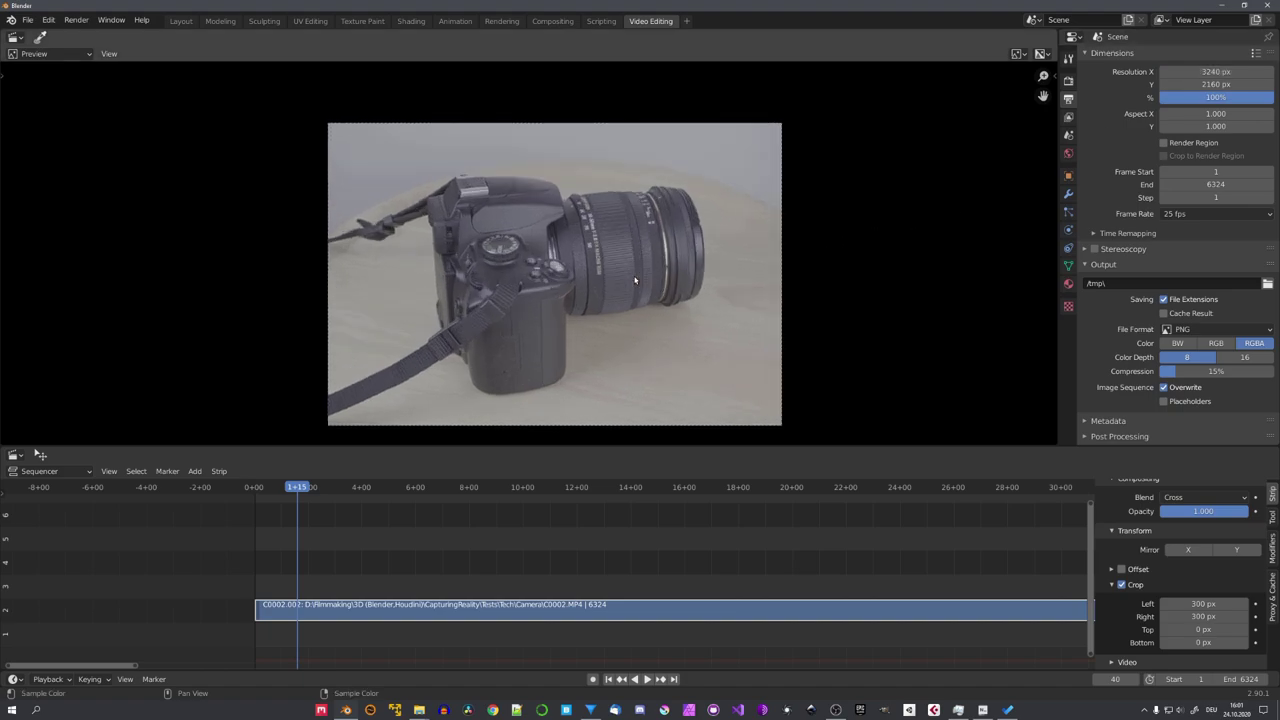
pyautogui.scroll(-5, 649, 563)
pyautogui.keyDown('ctrl'); pyautogui.scroll(-3, 649, 563); pyautogui.keyUp('ctrl')
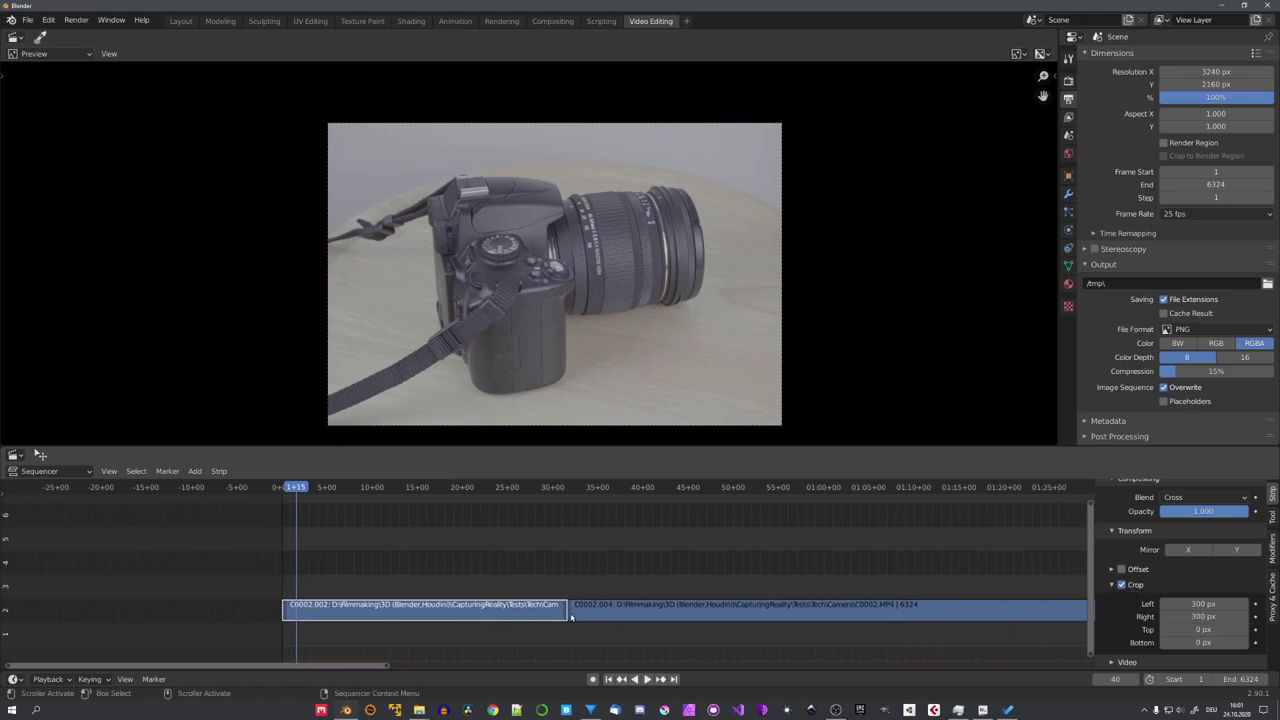
# Step: Select C0002.004 and give it the same 300 px left and right crop
pyautogui.click(615, 614)
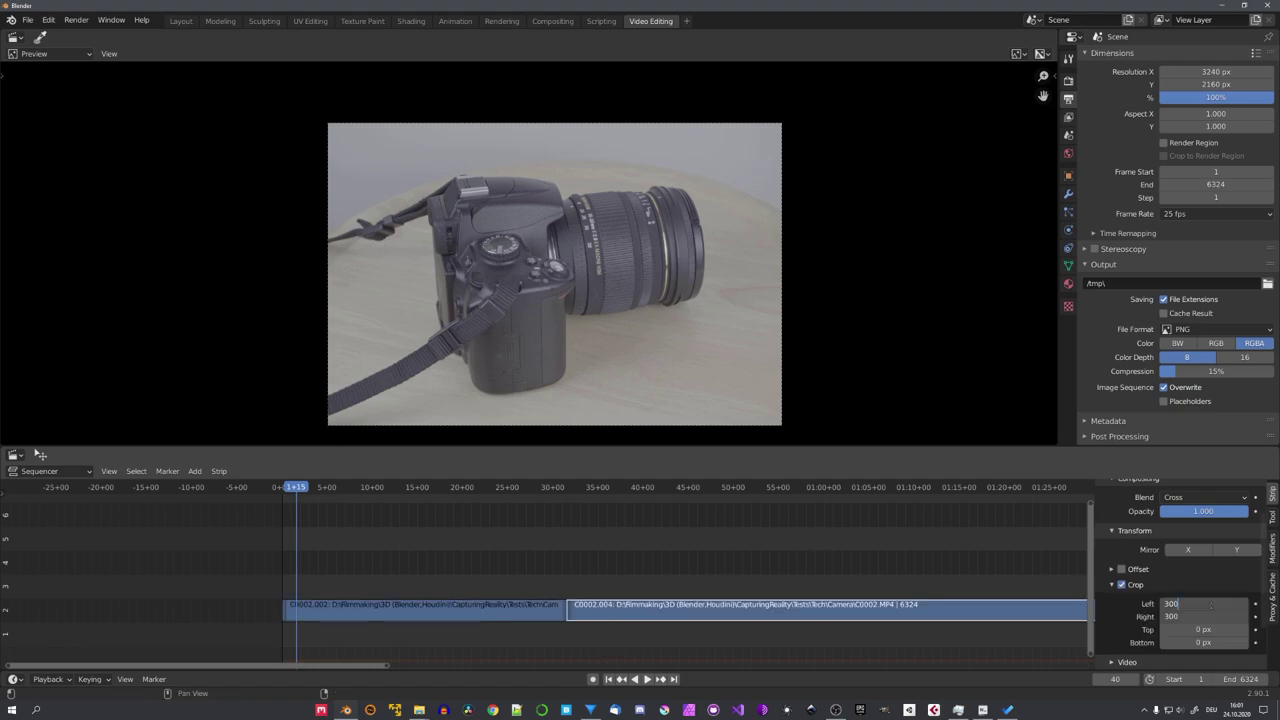
pyautogui.press('Return')
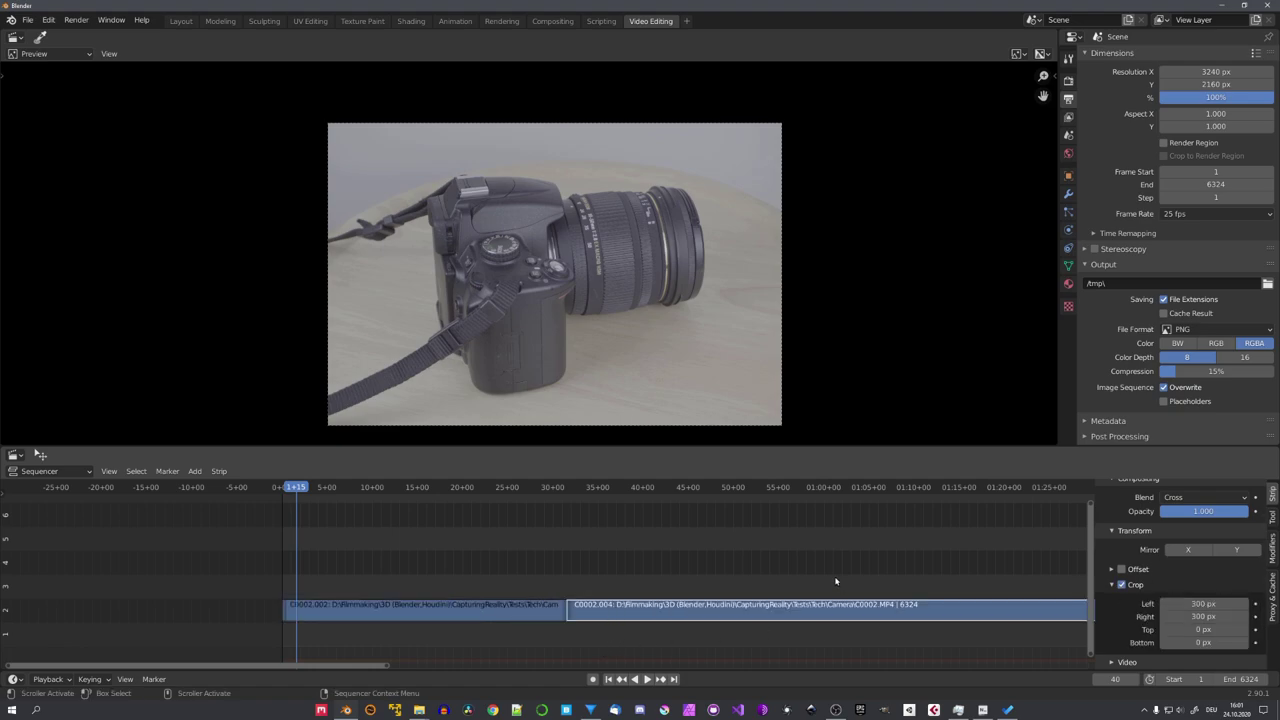
pyautogui.scroll(-2, 820, 579)
pyautogui.scroll(-2, 800, 579)
pyautogui.scroll(-1, 766, 580)
pyautogui.scroll(1, 700, 581)
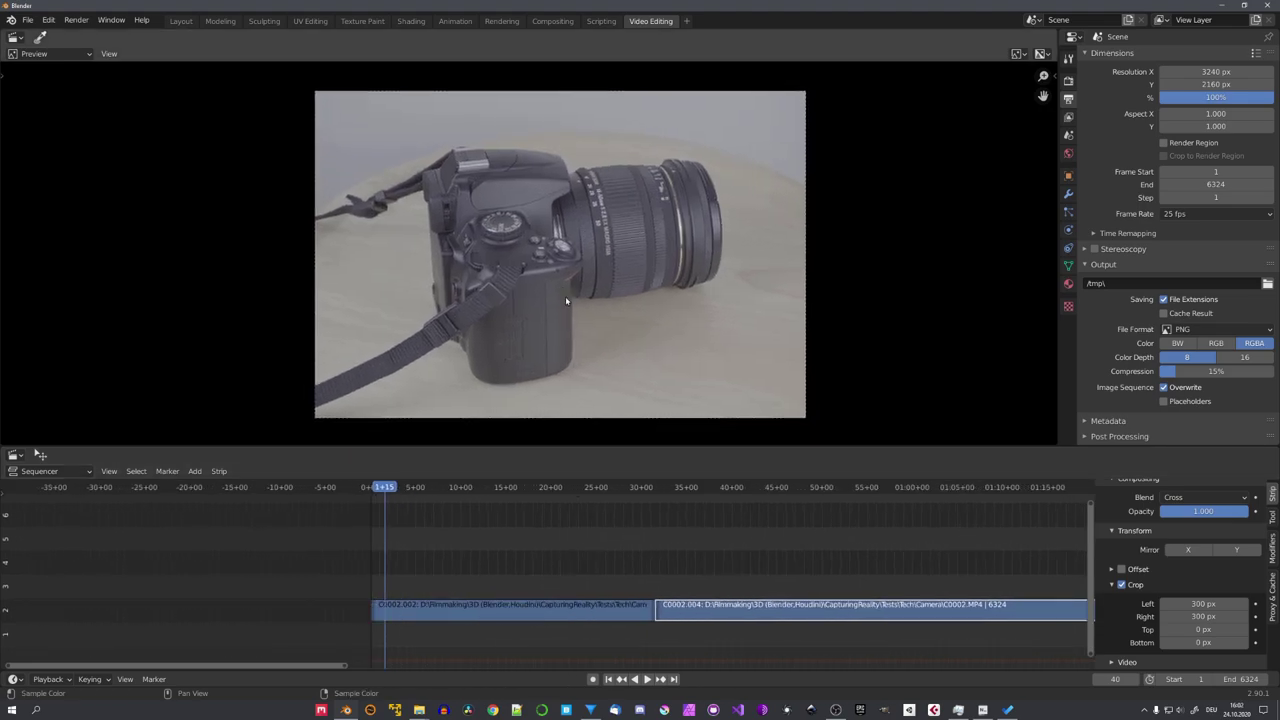
pyautogui.scroll(-1, 789, 550)
pyautogui.scroll(-2, 789, 550)
pyautogui.scroll(-1, 789, 550)
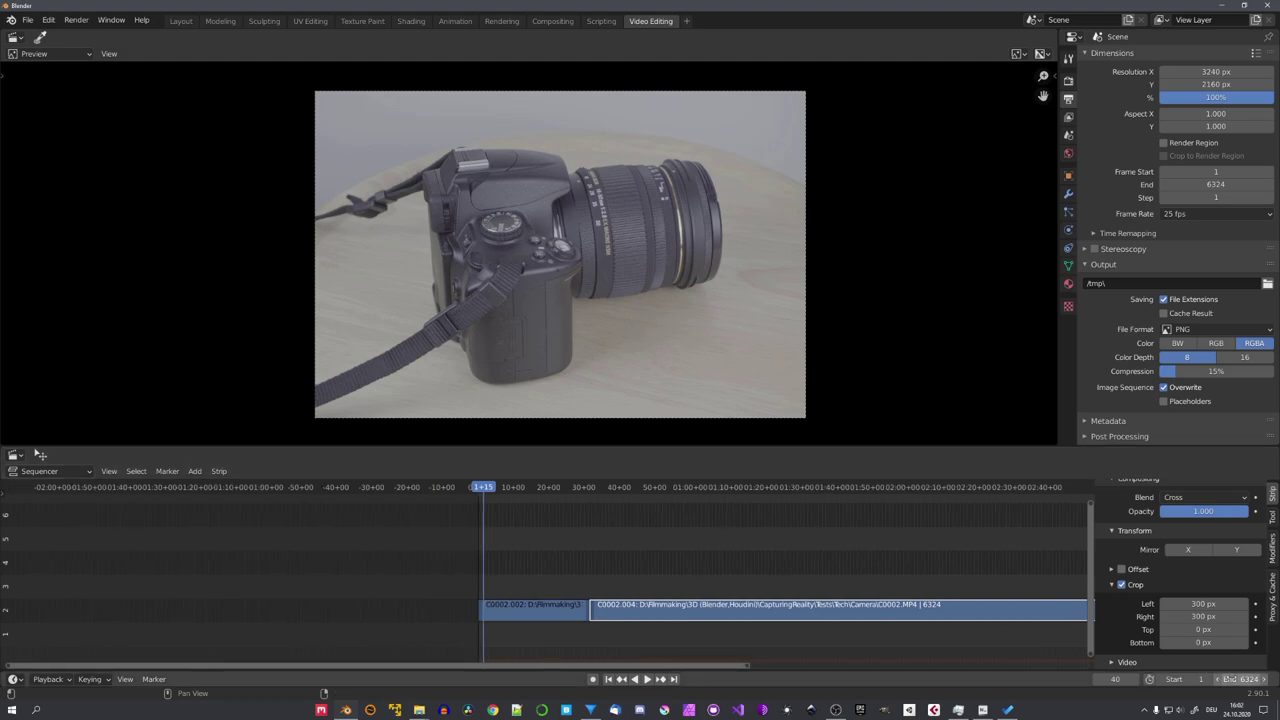
pyautogui.scroll(-1, 838, 569)
pyautogui.scroll(5, 780, 566)
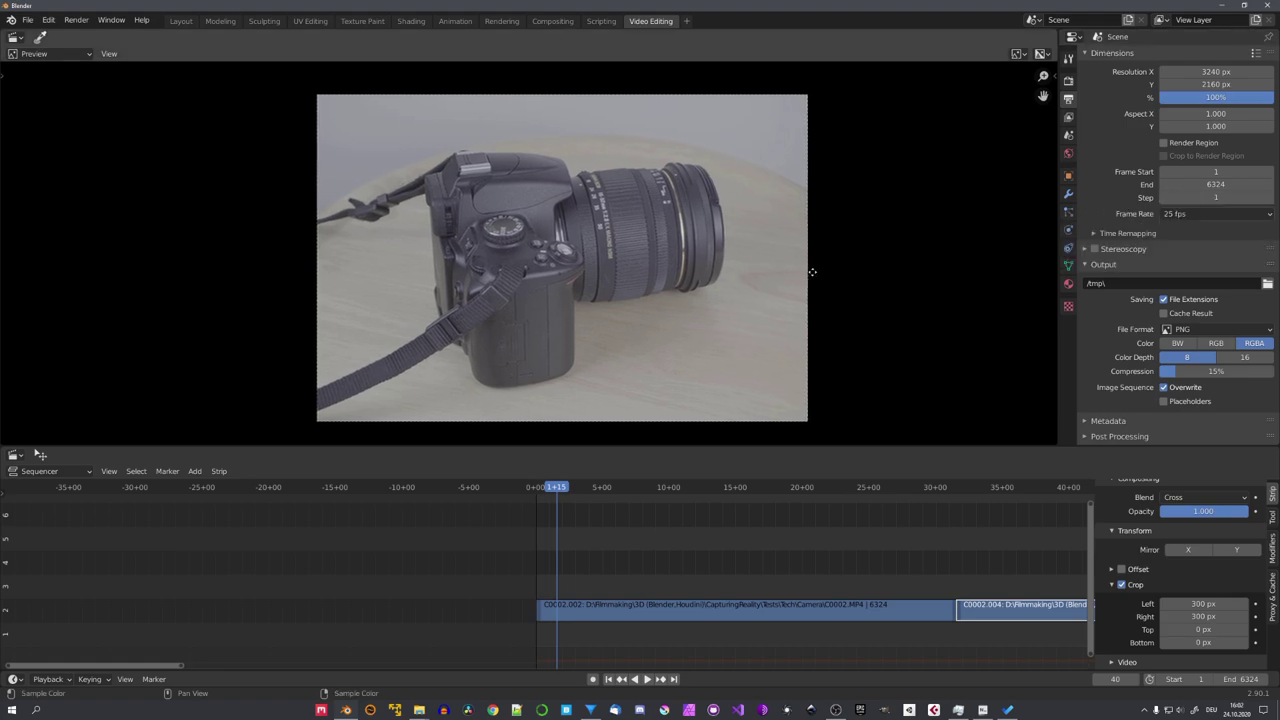
pyautogui.moveTo(1215, 198)
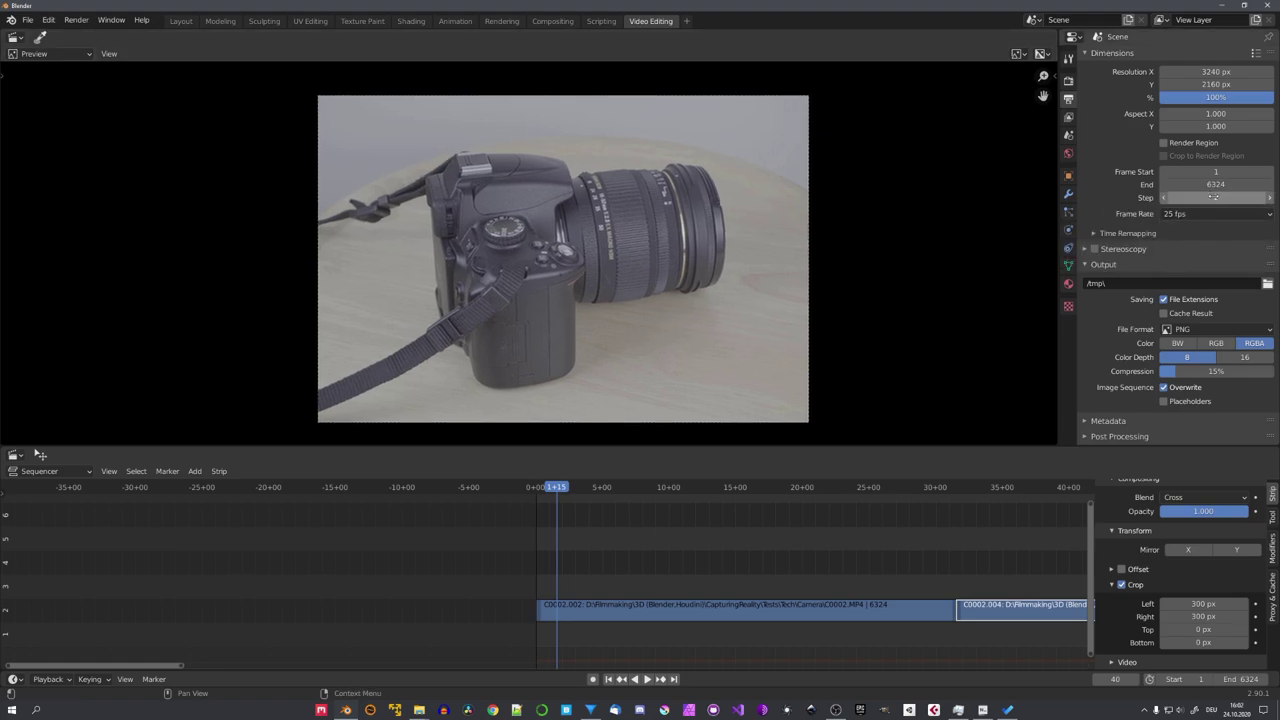
# Step: Raise Frame Step from 1 to 5 and recentre the preview image
pyautogui.click(1271, 198)
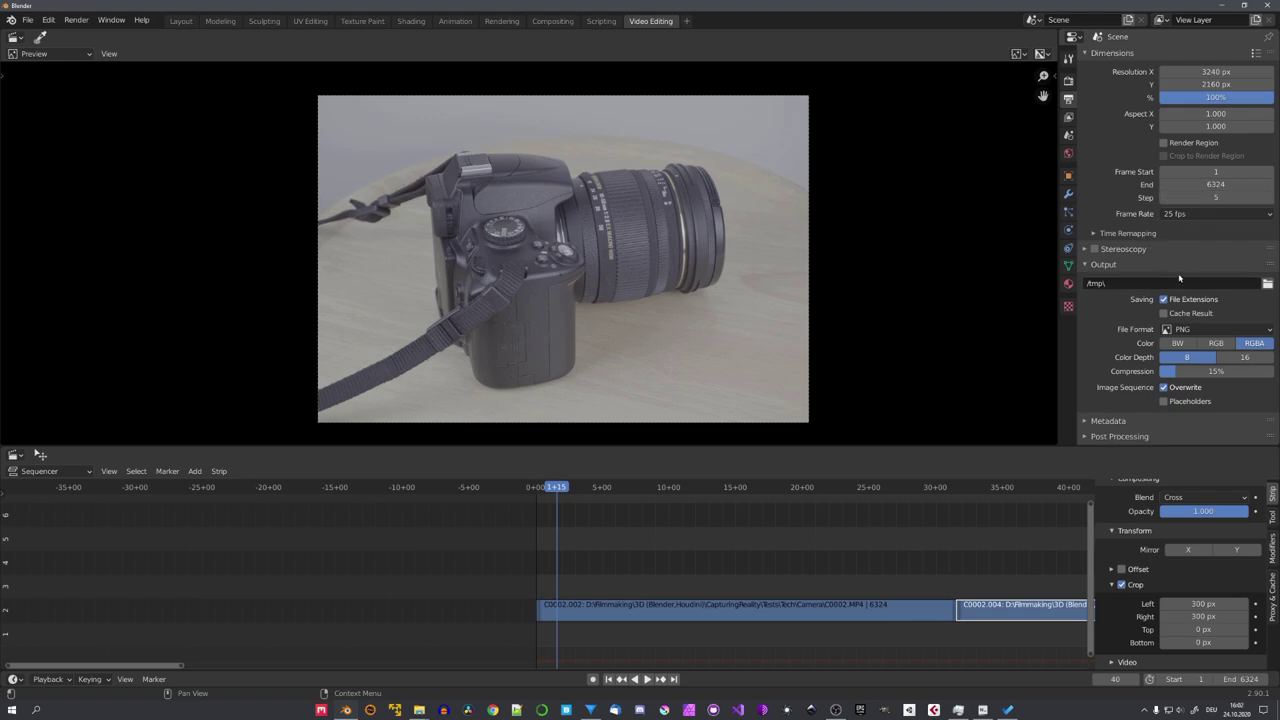
pyautogui.moveTo(790, 320); pyautogui.dragTo(805, 311, button='middle')
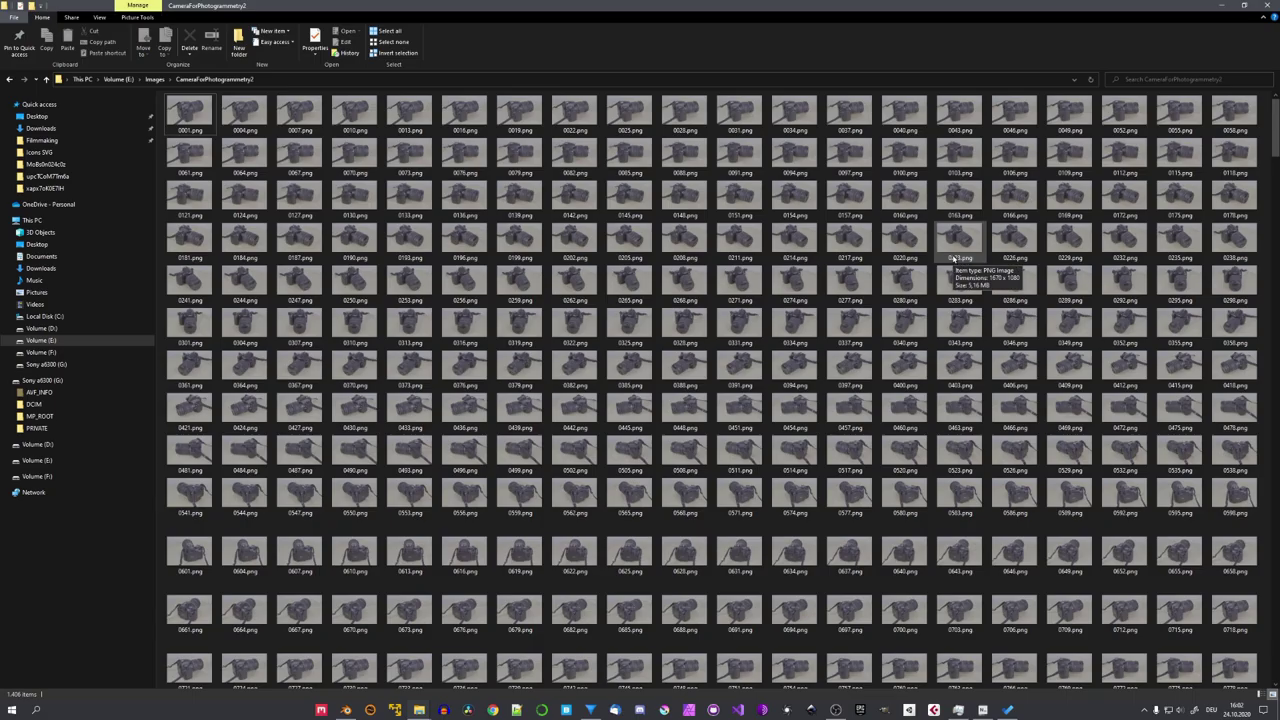
# Step: Select frames 0280.png and 0001.png, then restore and resize Explorer over RealityCapture
pyautogui.click(895, 272)
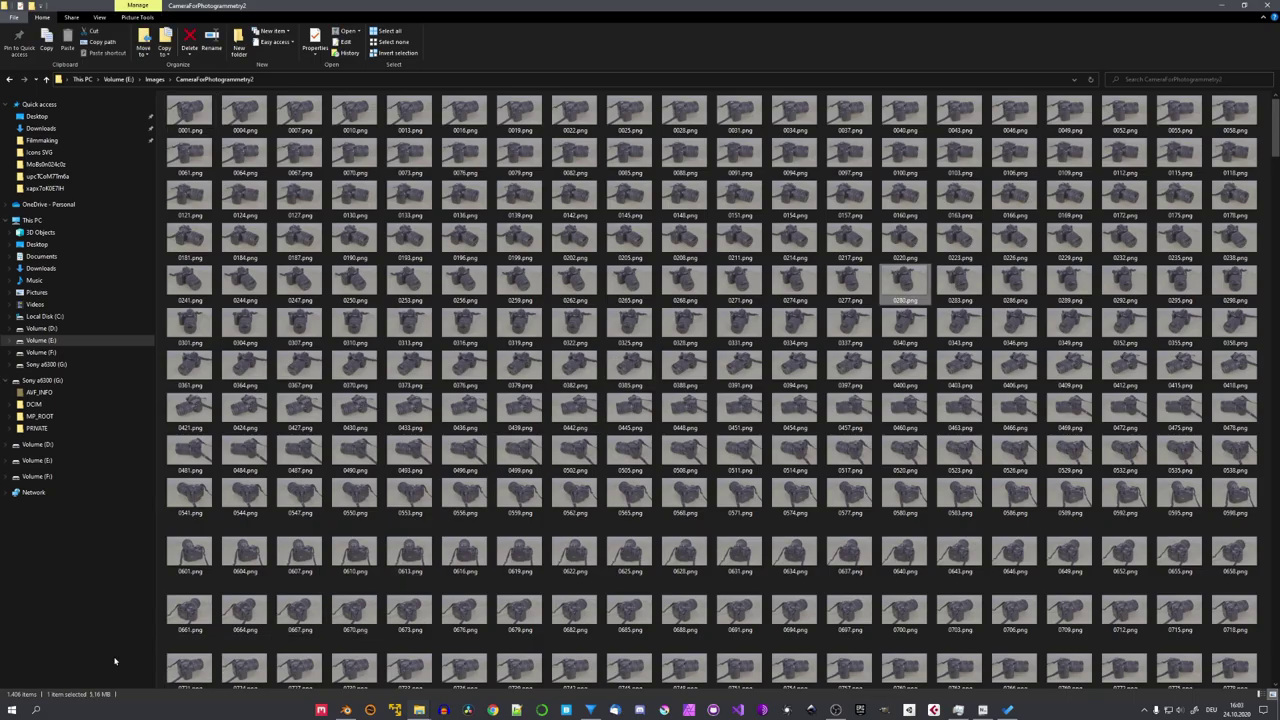
pyautogui.click(200, 112)
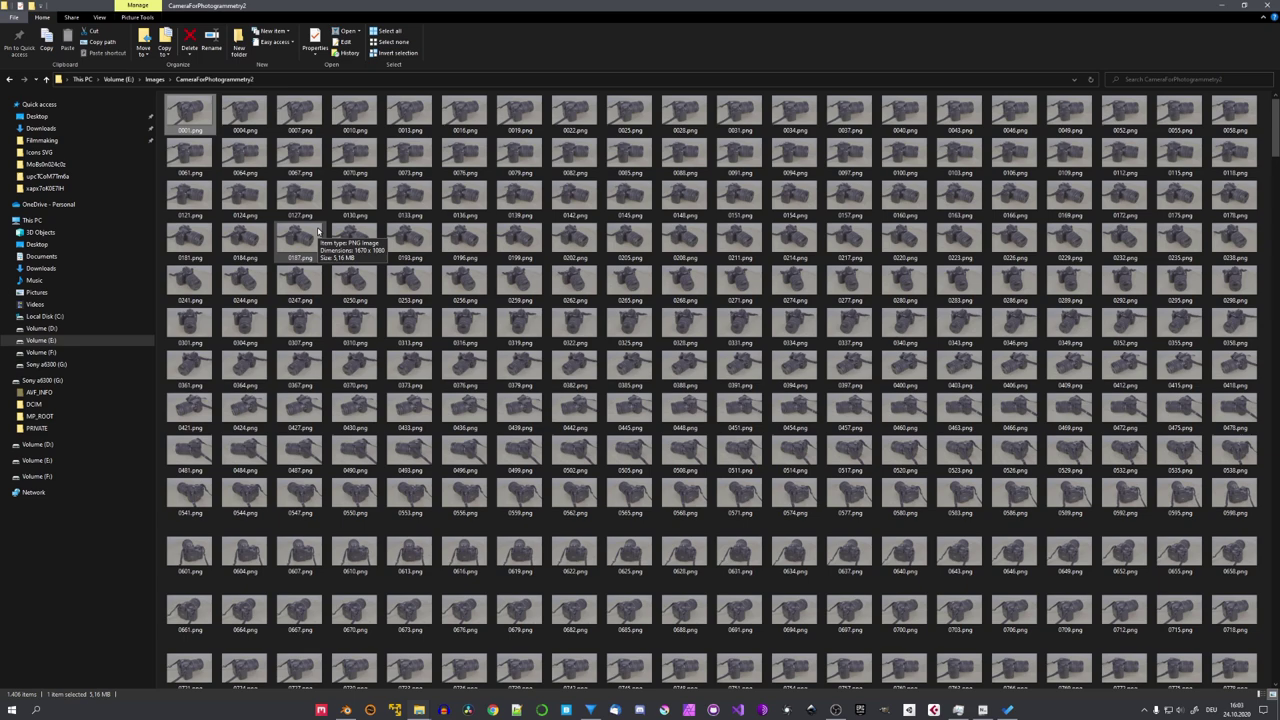
pyautogui.press('super+Down')
pyautogui.moveTo(1017, 213)
pyautogui.mouseDown()
pyautogui.moveTo(795, 213)
pyautogui.moveTo(874, 196)
pyautogui.moveTo(814, 515)
pyautogui.mouseUp()
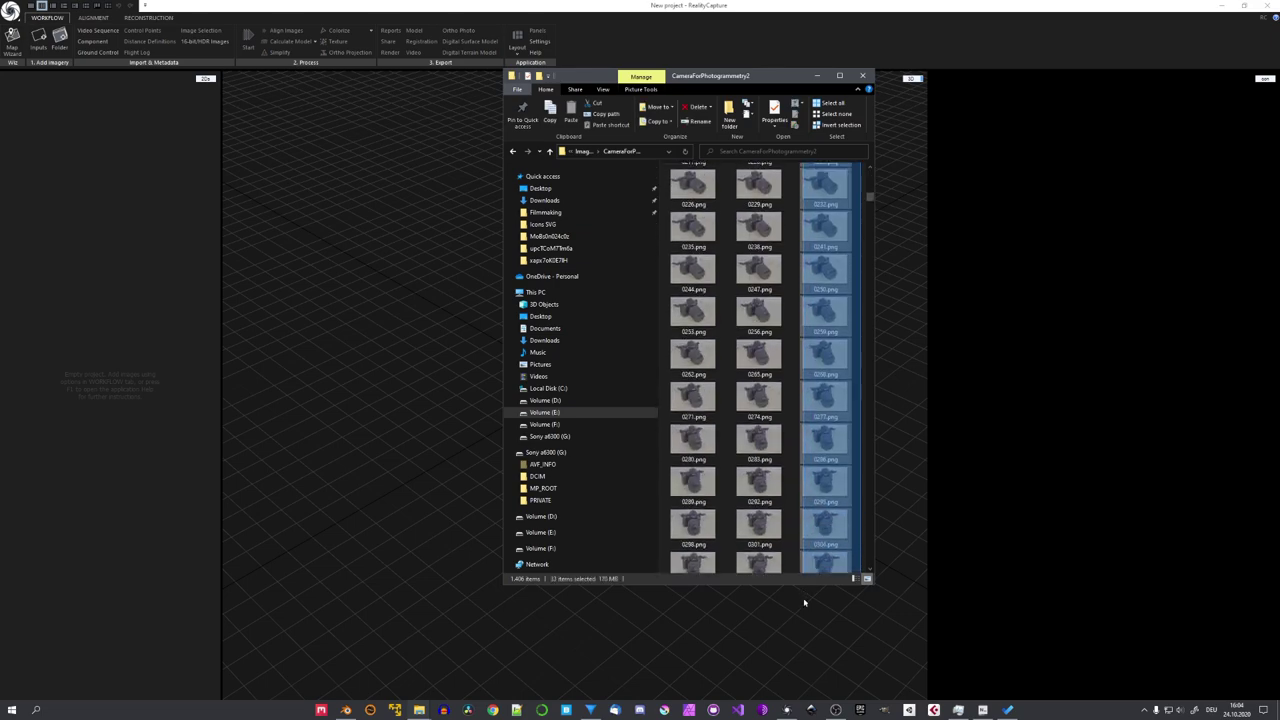
# Step: Select all 1,406 PNG frames and drop them onto RealityCapture's 1Ds image panel
pyautogui.hotkey('ctrl', 'a')
pyautogui.moveTo(691, 179); pyautogui.dragTo(124, 235)
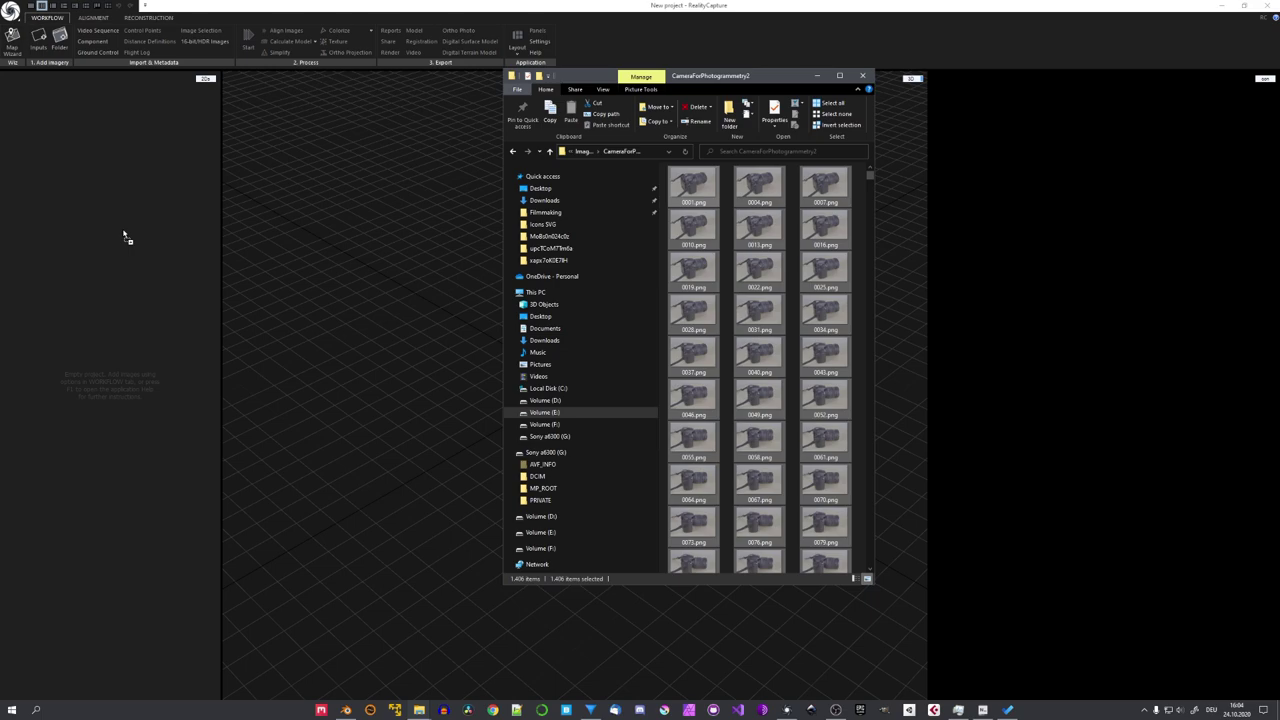
pyautogui.moveTo(124, 235); pyautogui.dragTo(172, 191)
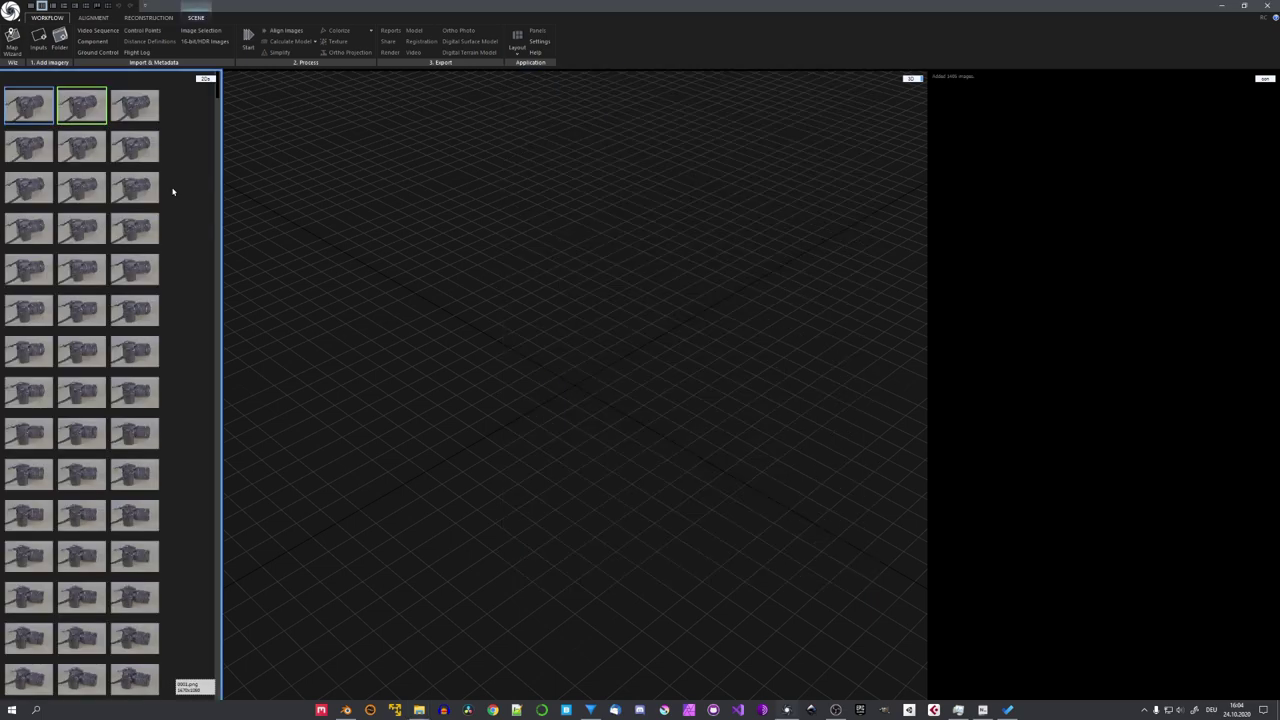
pyautogui.click(944, 80)
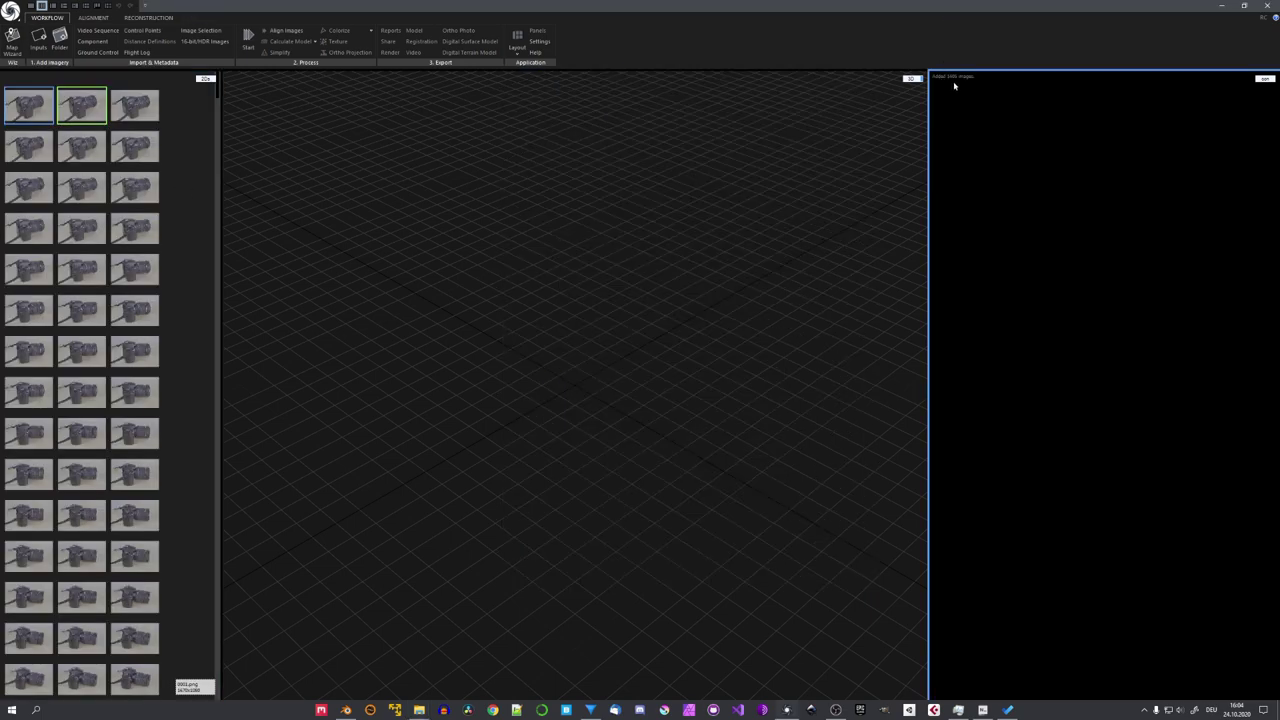
# Step: Run Align Images on the imported frames and widen the thumbnail pane to four columns
pyautogui.click(288, 32)
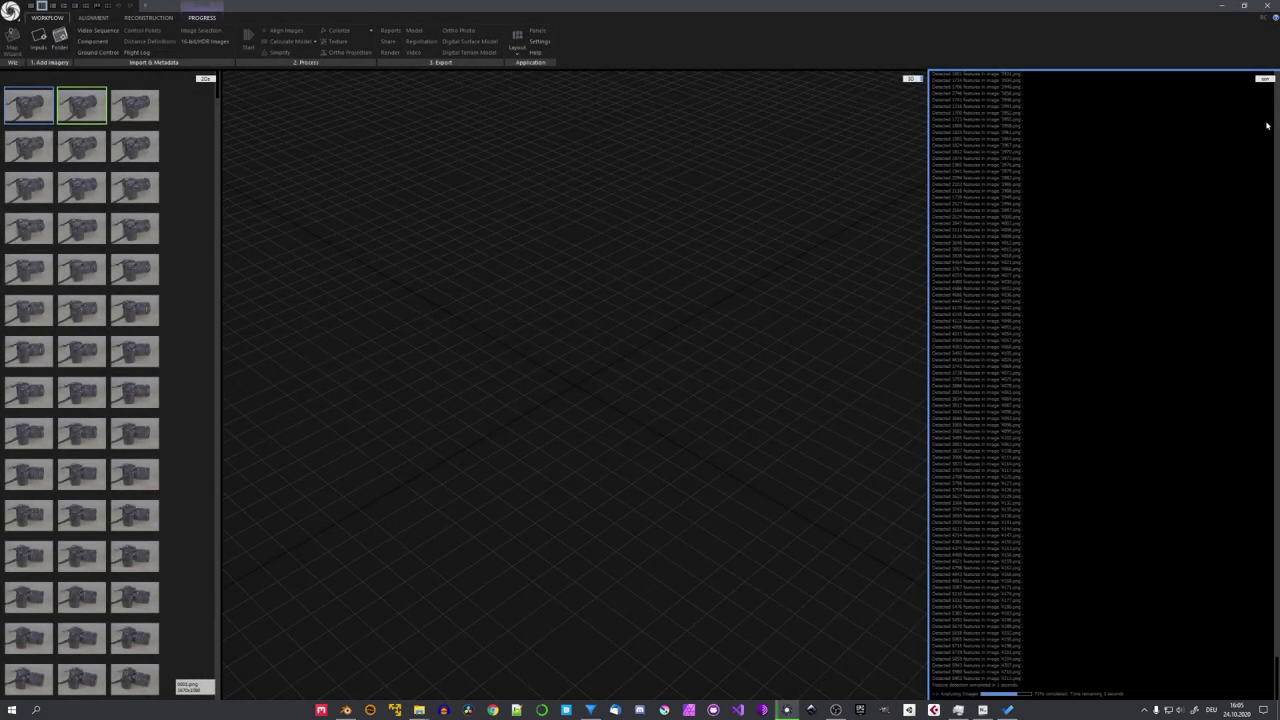
pyautogui.moveTo(1277, 668); pyautogui.dragTo(1248, 551)
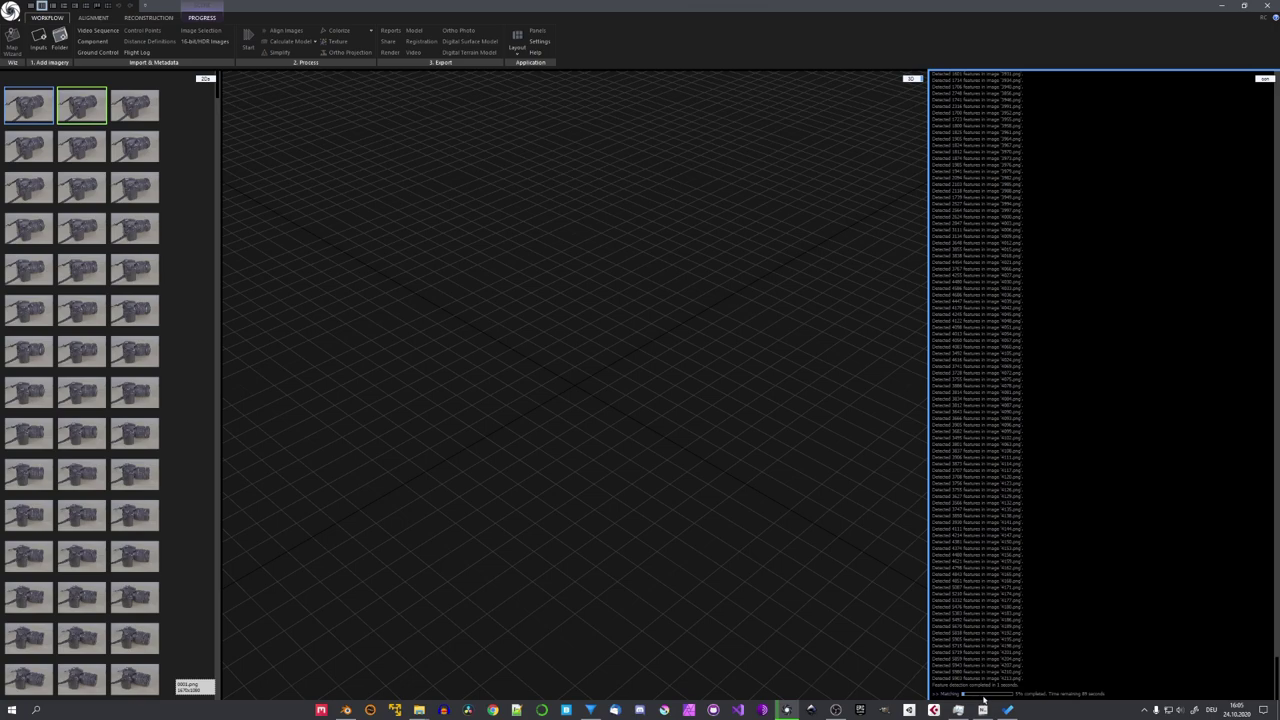
pyautogui.moveTo(218, 97); pyautogui.dragTo(241, 93)
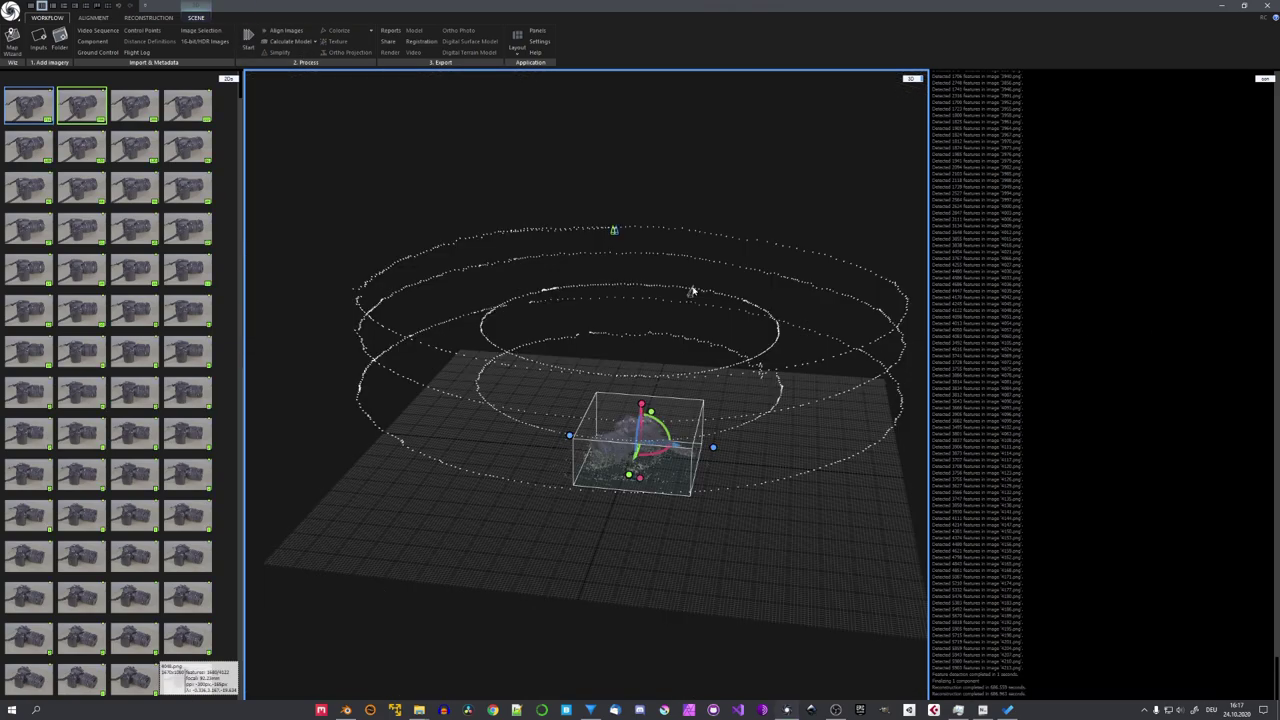
# Step: Orbit the aligned camera point cloud, adjust one side of the reconstruction box, and show Reconstruction tools
pyautogui.moveTo(691, 291)
pyautogui.mouseDown()
pyautogui.moveTo(717, 465)
pyautogui.moveTo(667, 463)
pyautogui.moveTo(741, 463)
pyautogui.moveTo(707, 437)
pyautogui.moveTo(563, 442)
pyautogui.moveTo(591, 443)
pyautogui.moveTo(597, 380)
pyautogui.moveTo(650, 430)
pyautogui.moveTo(700, 435)
pyautogui.moveTo(567, 440)
pyautogui.mouseUp()
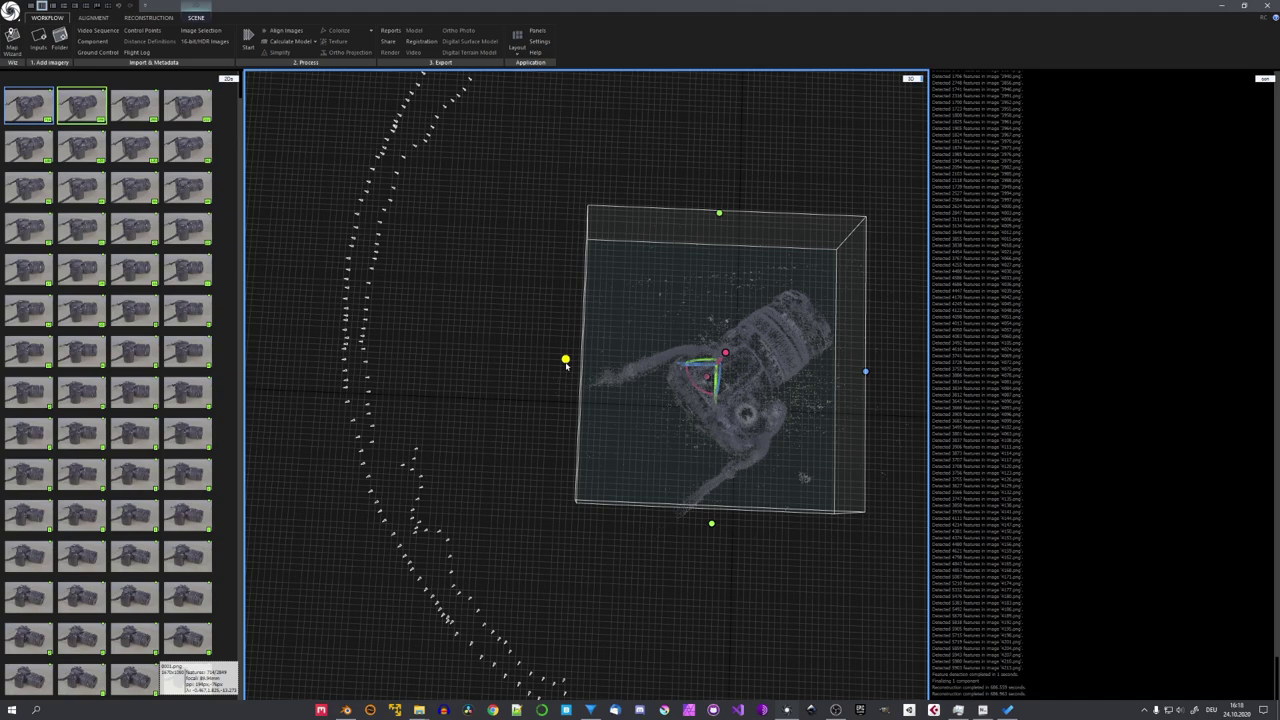
pyautogui.moveTo(566, 364)
pyautogui.mouseDown()
pyautogui.moveTo(535, 362)
pyautogui.moveTo(569, 364)
pyautogui.mouseUp()
pyautogui.moveTo(671, 437); pyautogui.dragTo(671, 395)
pyautogui.click(148, 17)
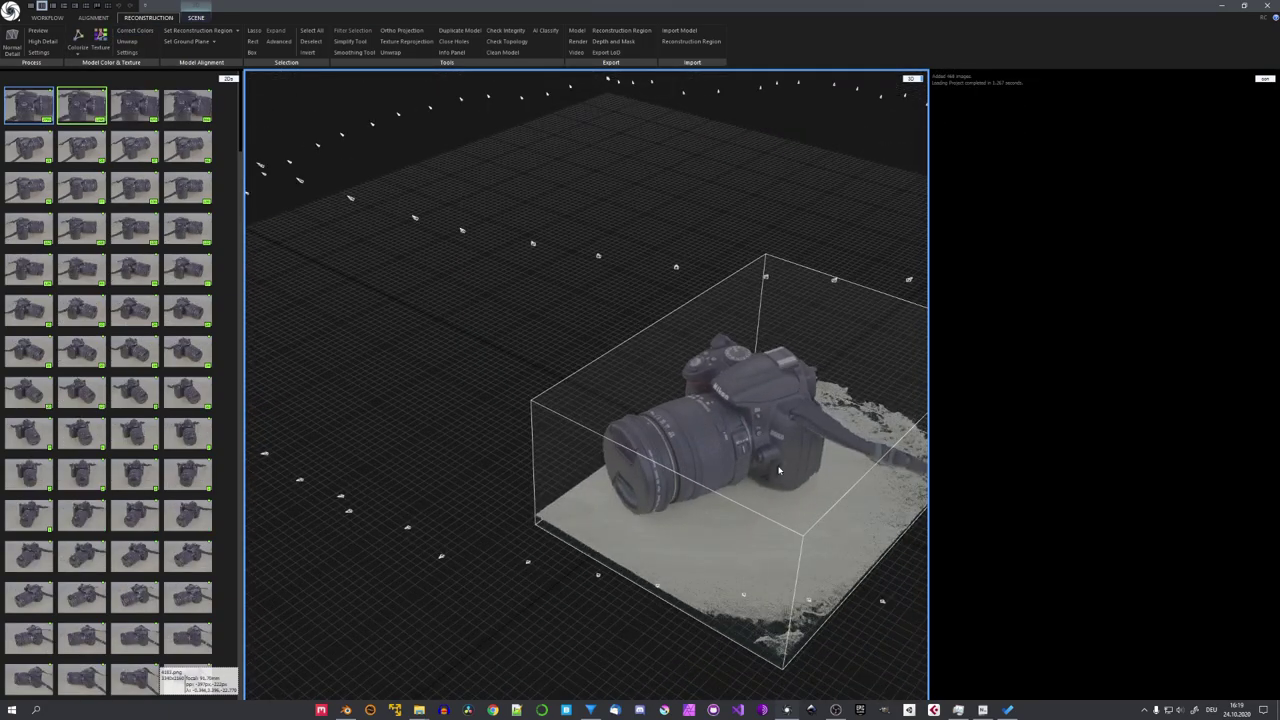
# Step: Orbit and zoom around the textured camera model to inspect it from several angles
pyautogui.moveTo(772, 474); pyautogui.dragTo(826, 353)
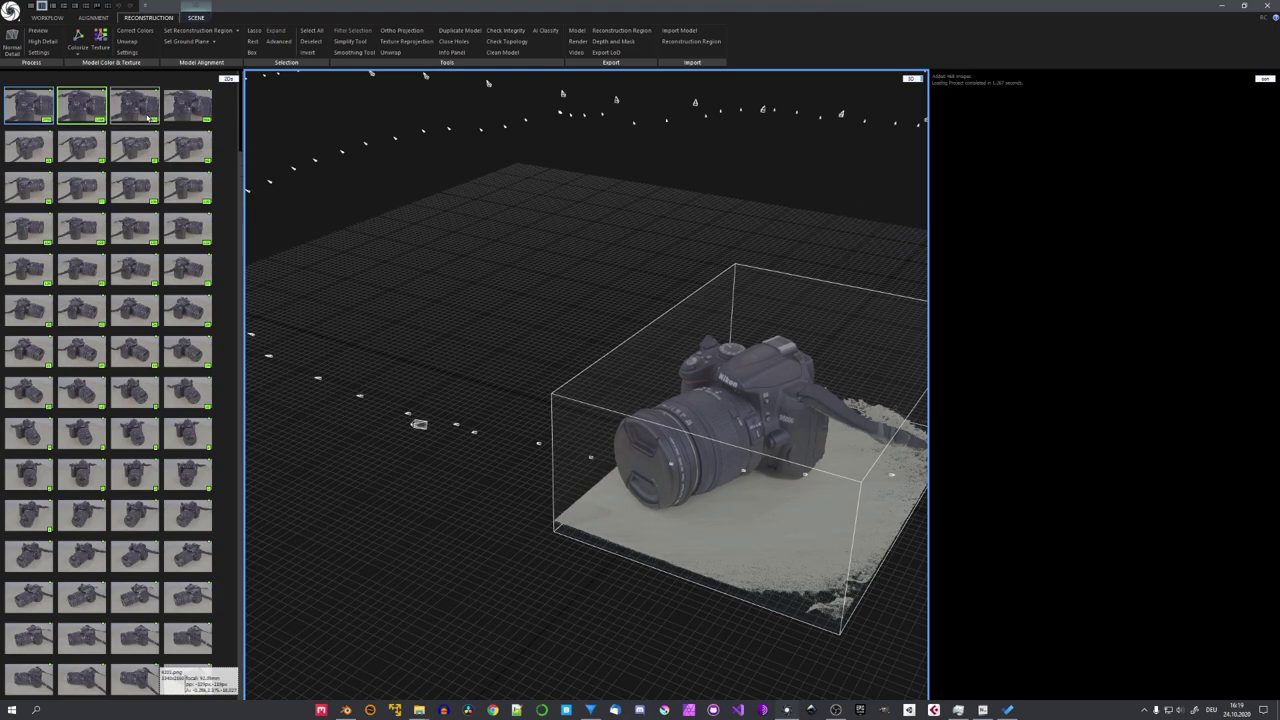
pyautogui.scroll(-2, 645, 352)
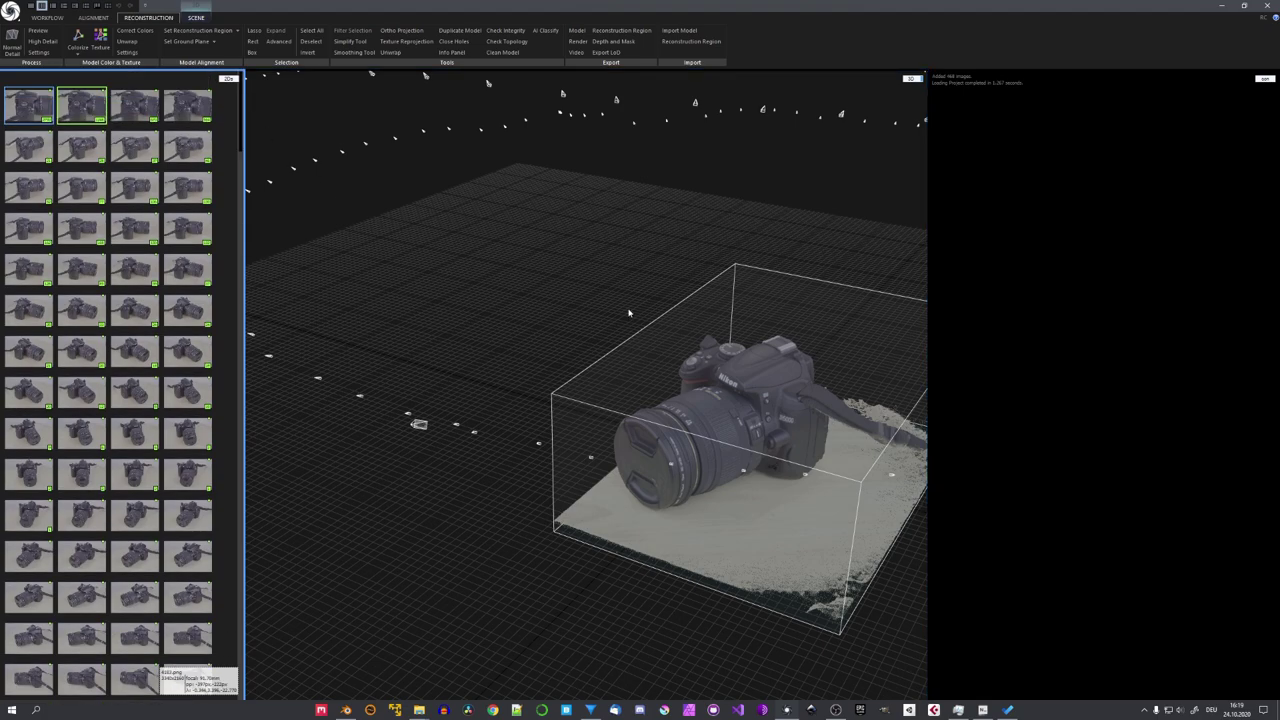
pyautogui.scroll(-5, 645, 352)
pyautogui.moveTo(645, 352)
pyautogui.mouseDown()
pyautogui.moveTo(594, 366)
pyautogui.moveTo(789, 347)
pyautogui.moveTo(707, 398)
pyautogui.moveTo(608, 397)
pyautogui.mouseUp()
pyautogui.scroll(5, 664, 377)
pyautogui.scroll(3, 771, 369)
pyautogui.scroll(2, 748, 366)
pyautogui.scroll(-5, 608, 397)
# Step: Export the textured mesh as Camera_Model_2.obj in Wavefront OBJ format
pyautogui.click(577, 30)
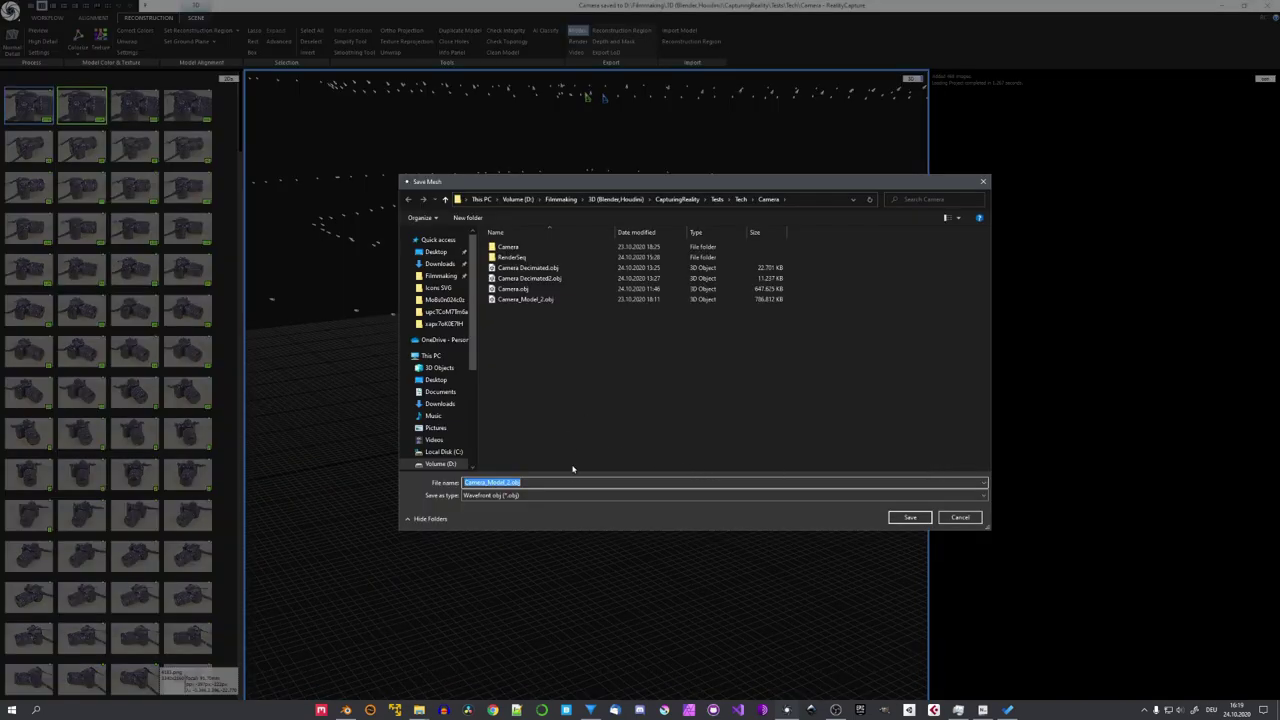
pyautogui.click(599, 497)
pyautogui.click(419, 496)
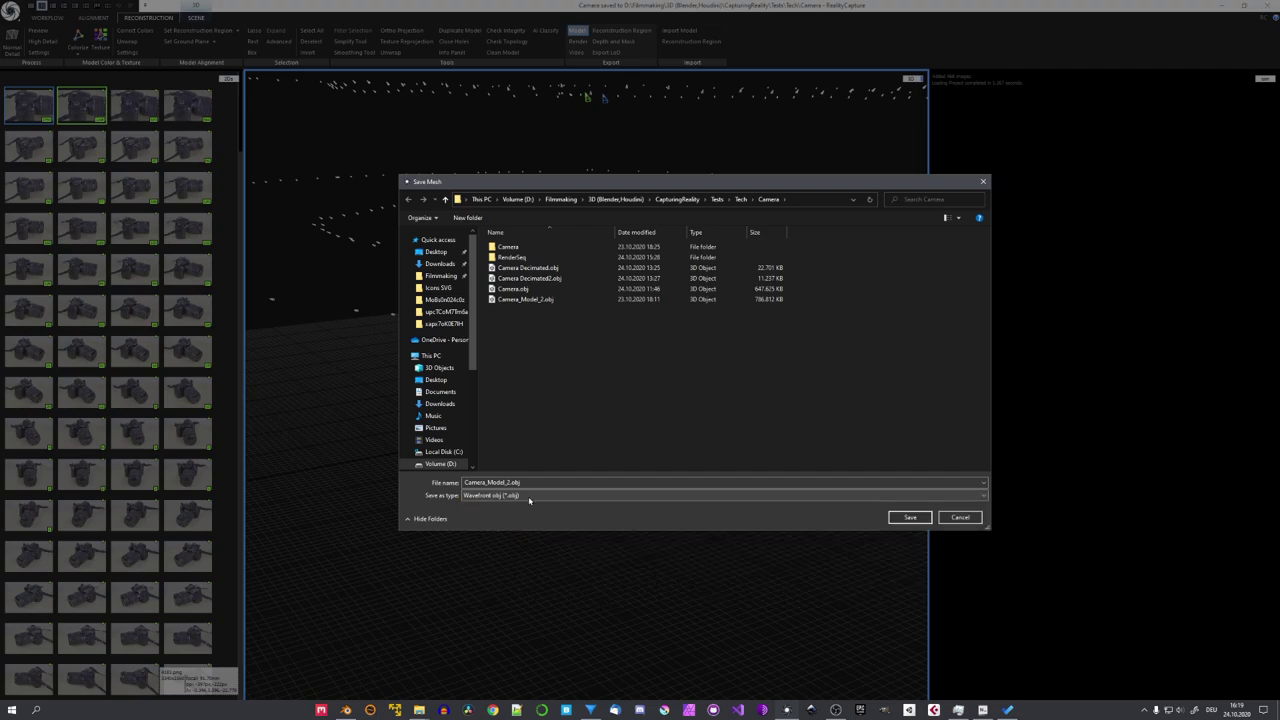
pyautogui.click(470, 496)
pyautogui.click(500, 535)
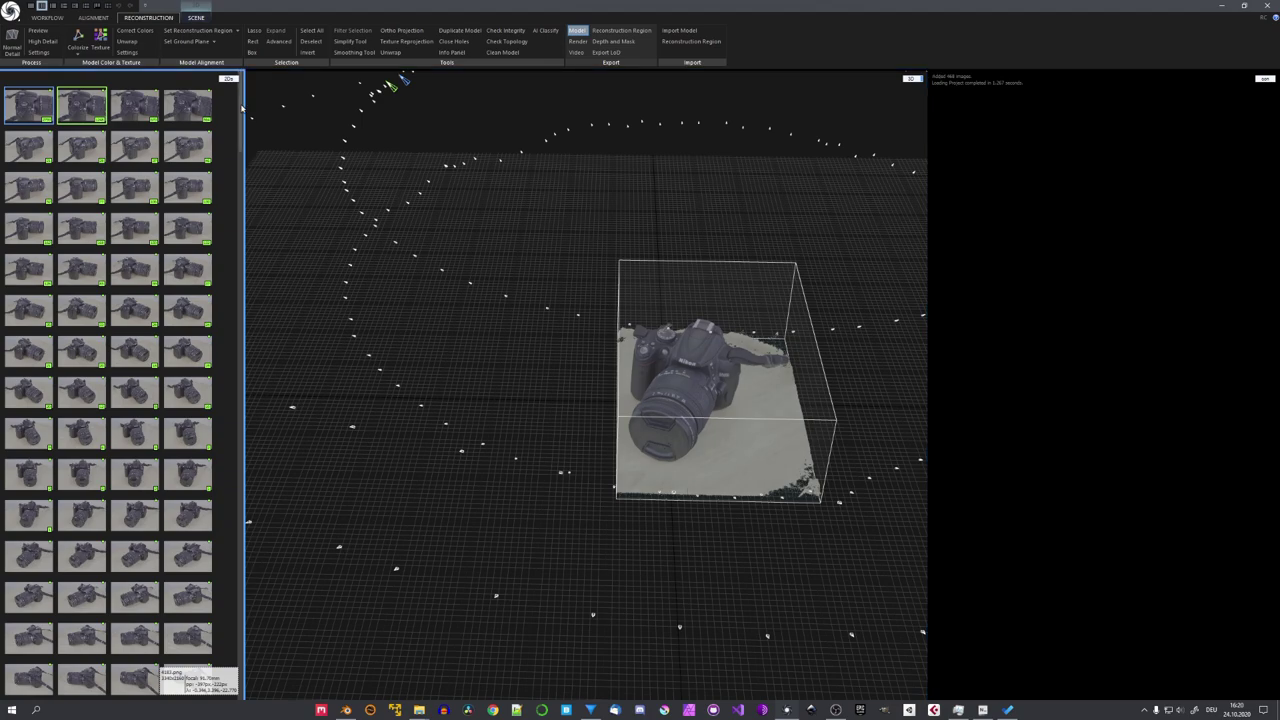
# Step: Orbit out to a top-down overview of the camera rings around the model
pyautogui.scroll(-1, 242, 108)
pyautogui.scroll(1, 242, 108)
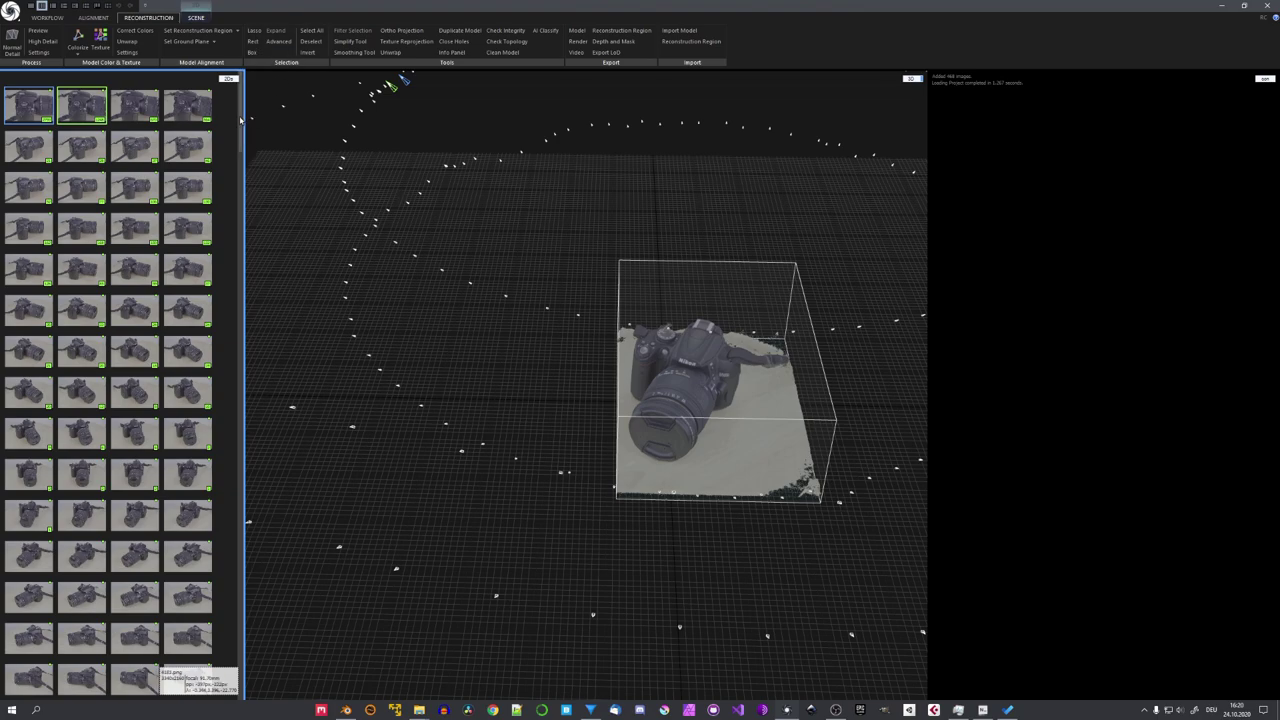
pyautogui.moveTo(240, 120)
pyautogui.mouseDown()
pyautogui.moveTo(528, 297)
pyautogui.moveTo(523, 323)
pyautogui.moveTo(563, 315)
pyautogui.moveTo(683, 366)
pyautogui.moveTo(650, 390)
pyautogui.moveTo(599, 394)
pyautogui.moveTo(731, 394)
pyautogui.mouseUp()
pyautogui.moveTo(521, 5)
pyautogui.mouseDown()
pyautogui.moveTo(417, 209)
pyautogui.moveTo(502, 302)
pyautogui.moveTo(539, 316)
pyautogui.mouseUp()
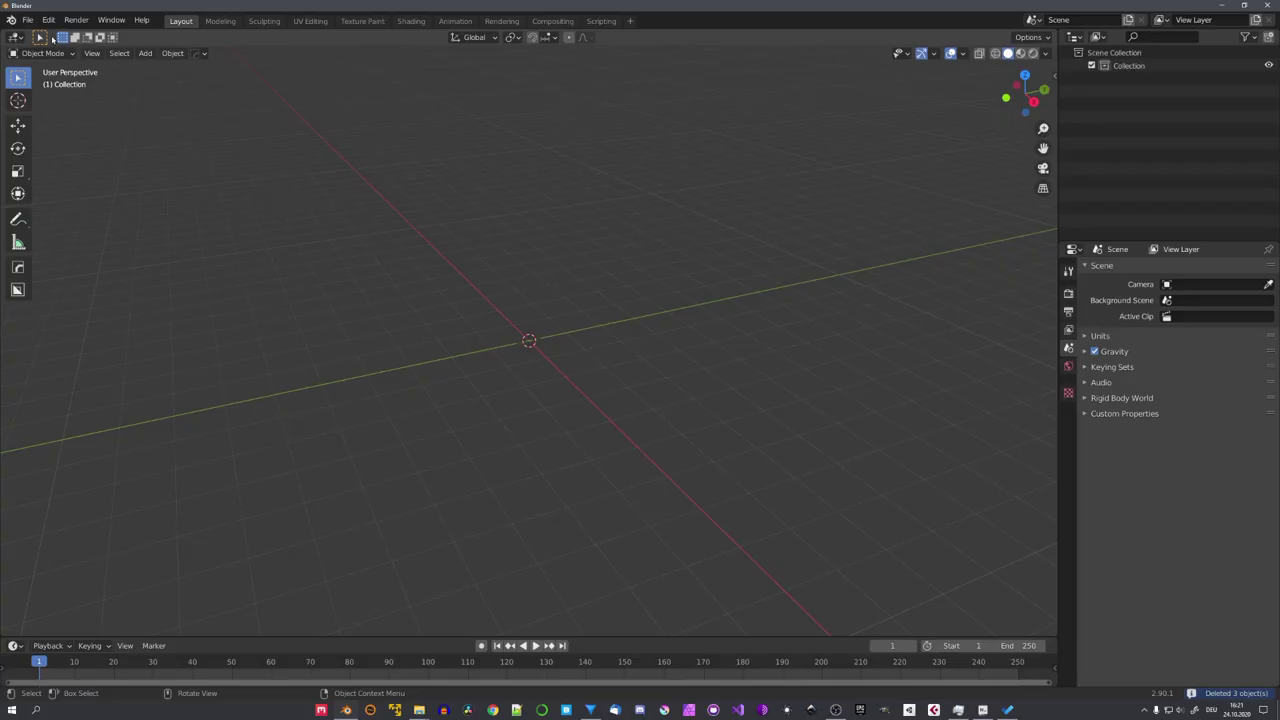
# Step: Import Camera_Model_2.obj into Blender as a Wavefront OBJ
pyautogui.click(27, 20)
pyautogui.click(200, 310)
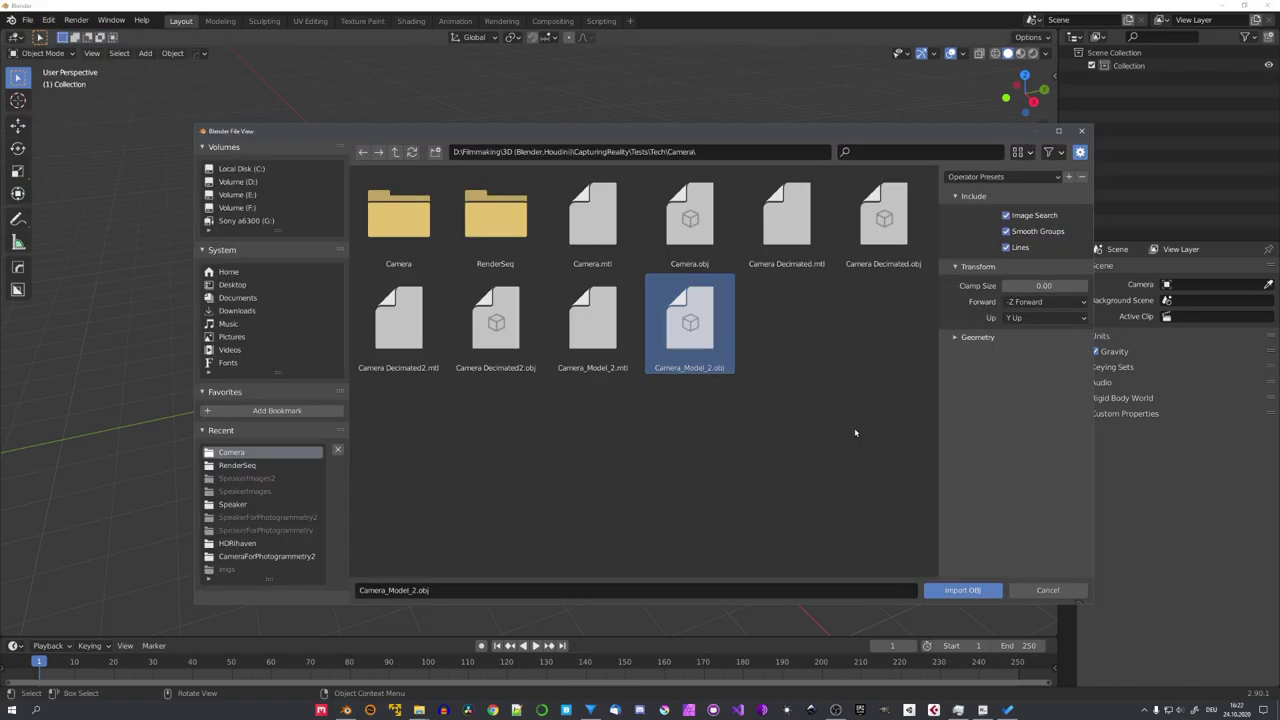
pyautogui.press('Return')
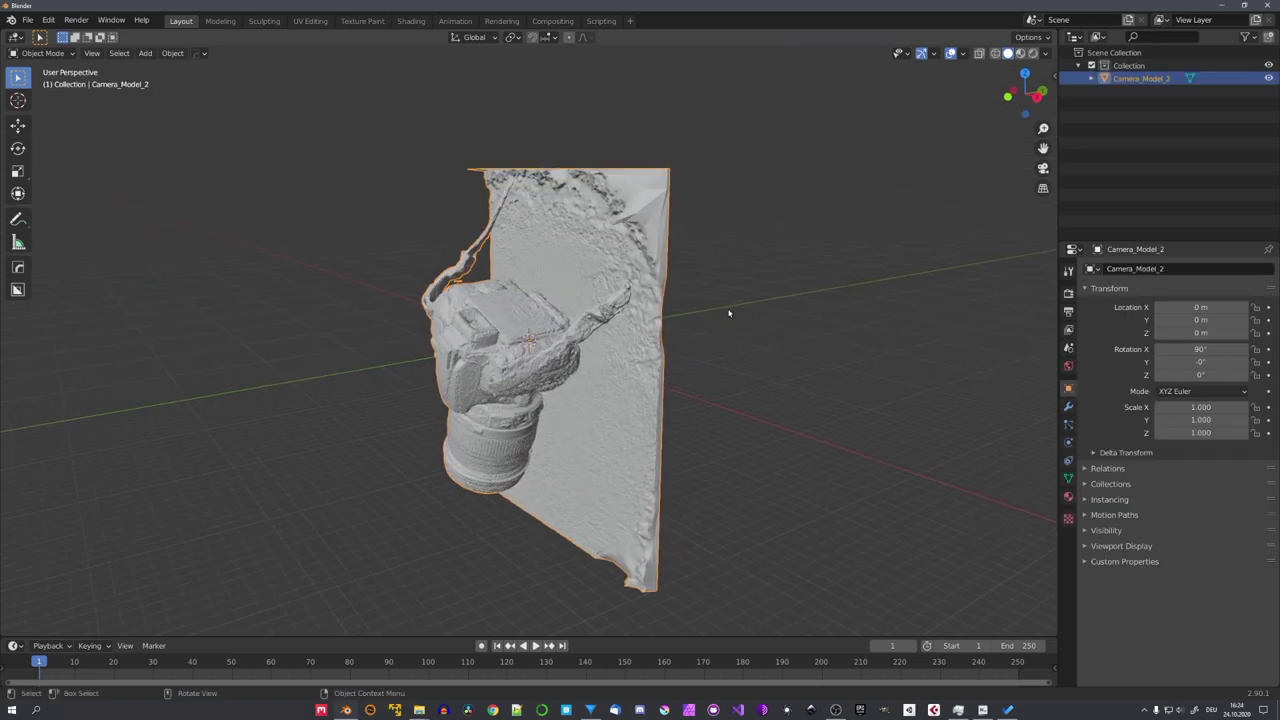
# Step: Rotate the mesh -90° about X and apply the rotation so it reads zero
pyautogui.write('rx')
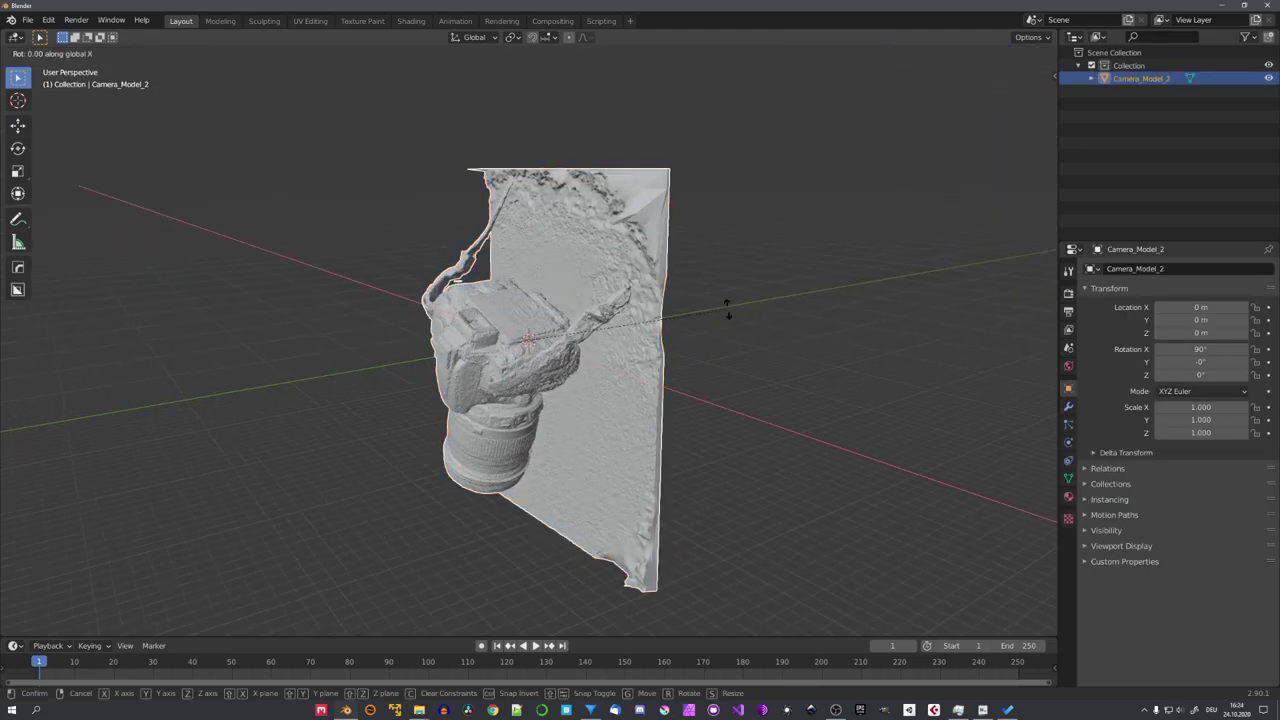
pyautogui.write('-90')
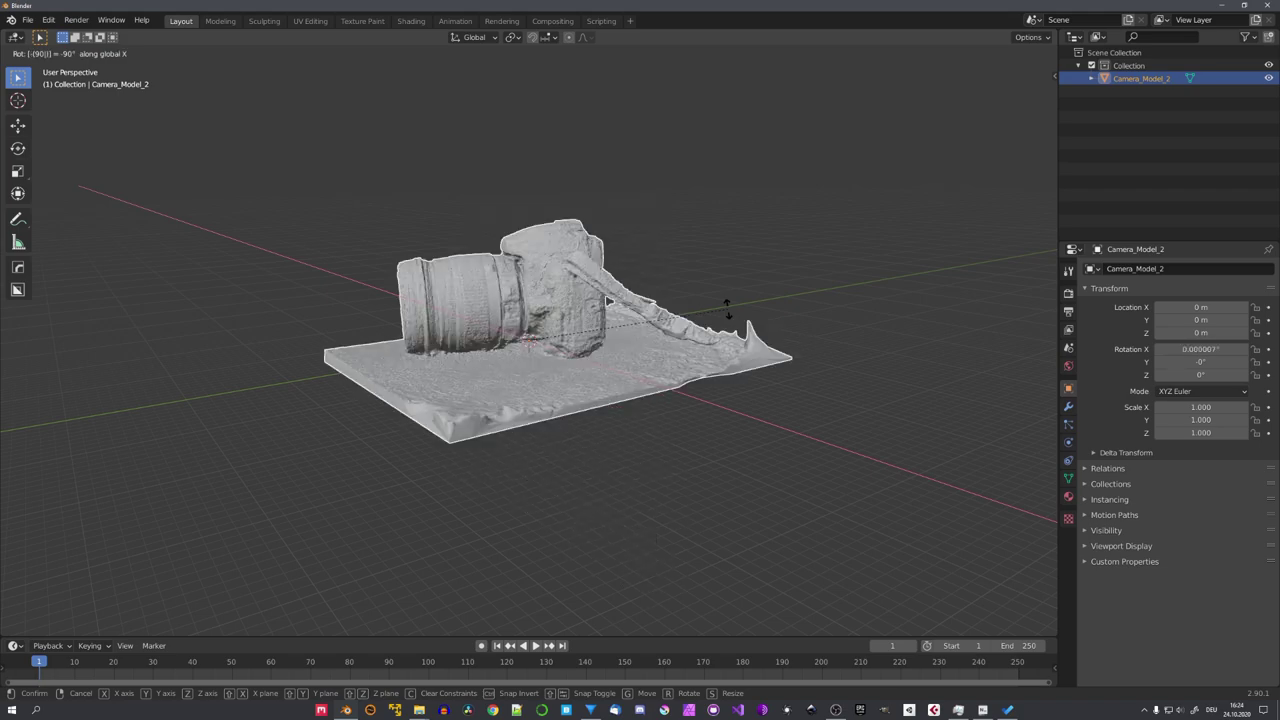
pyautogui.press('Return')
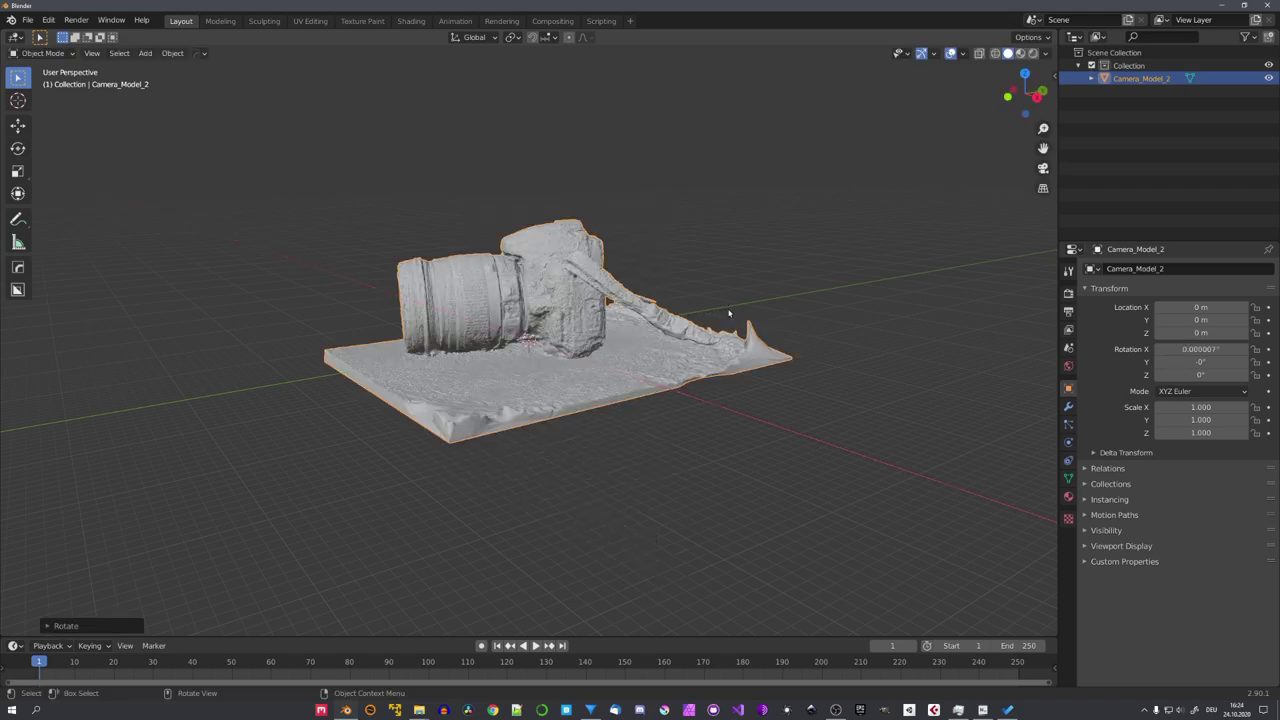
pyautogui.hotkey('ctrl', 'a')
pyautogui.press('Return')
# Step: Add a Decimate modifier with ratio 0.1 to Camera_Model_2, leaving 662,480 faces
pyautogui.moveTo(563, 335); pyautogui.dragTo(760, 340, button='middle')
pyautogui.click(1068, 406)
pyautogui.click(1125, 268)
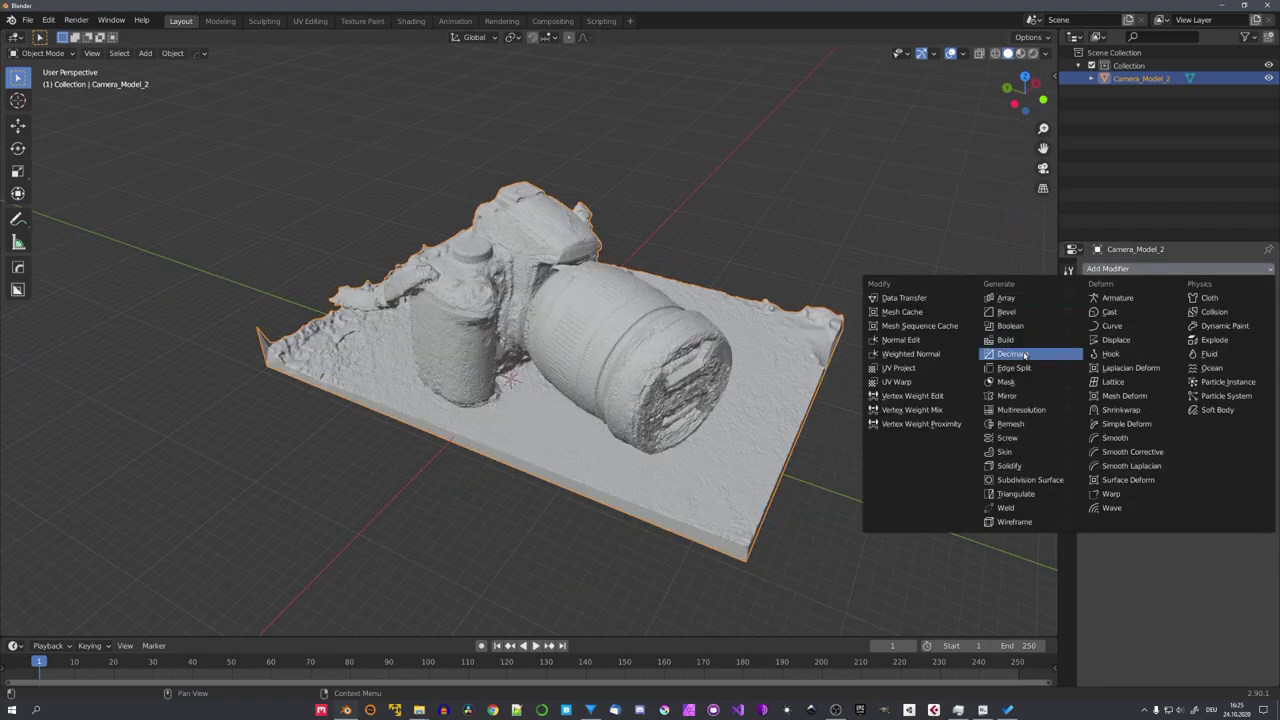
pyautogui.click(1024, 355)
pyautogui.write('1')
pyautogui.press('Return')
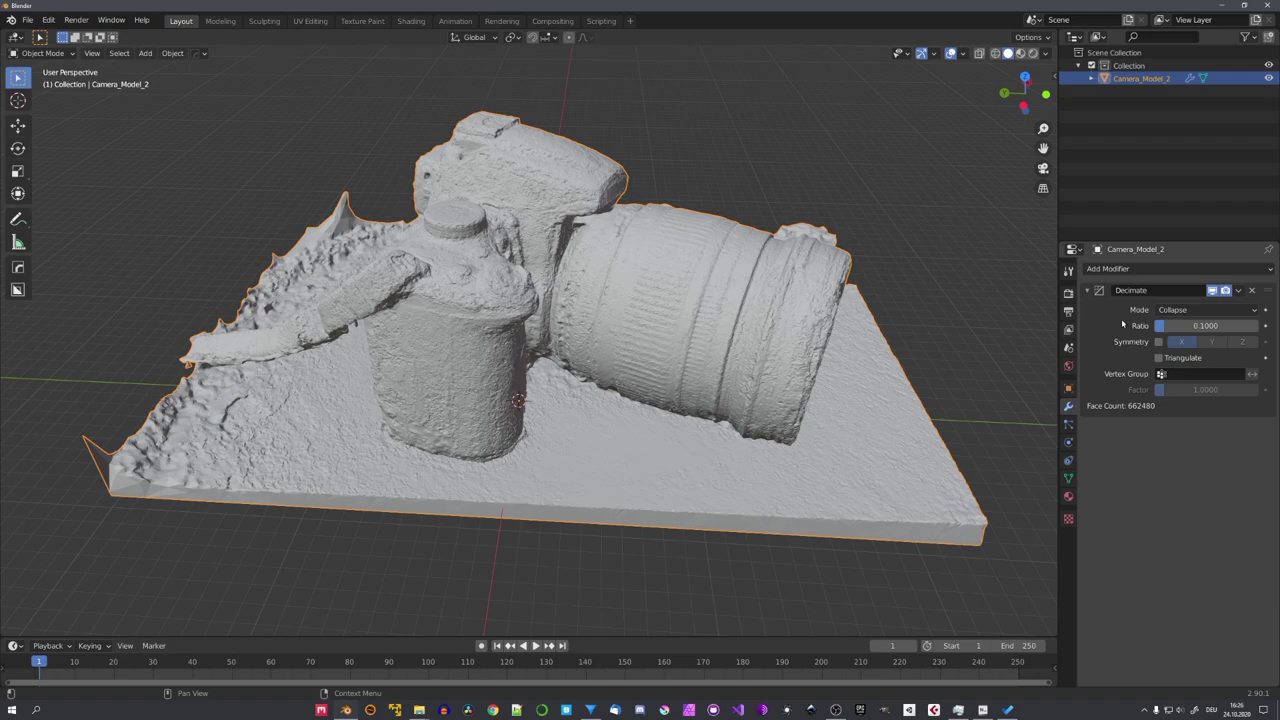
# Step: Apply the Decimate modifier permanently and return to Object Mode
pyautogui.hotkey('ctrl', 'a')
pyautogui.press('Tab')
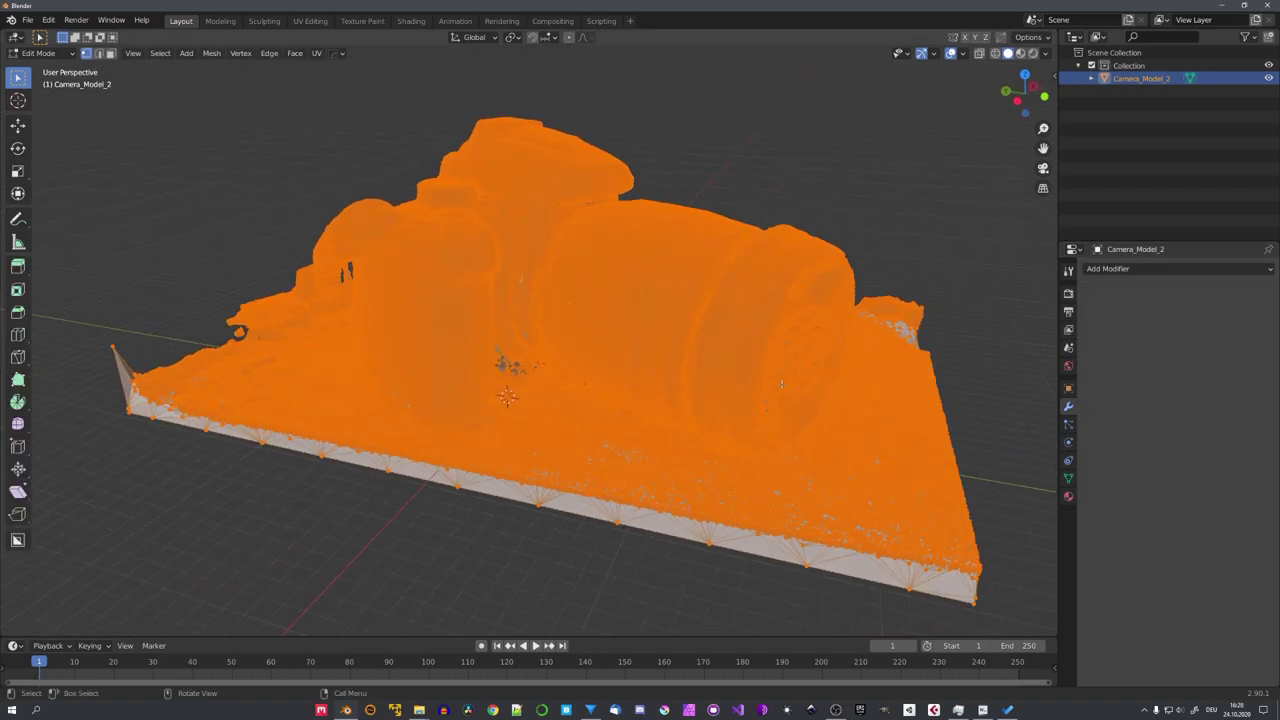
pyautogui.hotkey('ctrl', 'Tab')
pyautogui.click(640, 388)
# Step: Deselect the camera mesh and display it in Material Preview with its photo texture
pyautogui.hotkey('alt', 'a')
pyautogui.moveTo(713, 400)
pyautogui.mouseDown(button='middle')
pyautogui.moveTo(681, 436)
pyautogui.moveTo(680, 363)
pyautogui.moveTo(655, 358)
pyautogui.moveTo(669, 437)
pyautogui.moveTo(677, 409)
pyautogui.moveTo(634, 366)
pyautogui.moveTo(679, 392)
pyautogui.moveTo(561, 420)
pyautogui.moveTo(612, 407)
pyautogui.moveTo(605, 450)
pyautogui.moveTo(665, 413)
pyautogui.moveTo(587, 406)
pyautogui.mouseUp(button='middle')
pyautogui.press('z')
pyautogui.scroll(-3, 677, 371)
pyautogui.scroll(5, 655, 358)
pyautogui.scroll(-2, 674, 421)
pyautogui.scroll(3, 677, 409)
# Step: Shade the camera model smooth and zoom in to check the result
pyautogui.click(634, 366)
pyautogui.rightClick(634, 366)
pyautogui.click(634, 366)
pyautogui.scroll(-3, 650, 378)
pyautogui.scroll(4, 679, 392)
pyautogui.scroll(-4, 679, 392)
pyautogui.scroll(-3, 612, 407)
pyautogui.scroll(1, 578, 408)
pyautogui.scroll(4, 622, 442)
pyautogui.scroll(-2, 612, 446)
pyautogui.scroll(5, 605, 450)
pyautogui.scroll(-3, 623, 464)
pyautogui.scroll(-2, 639, 447)
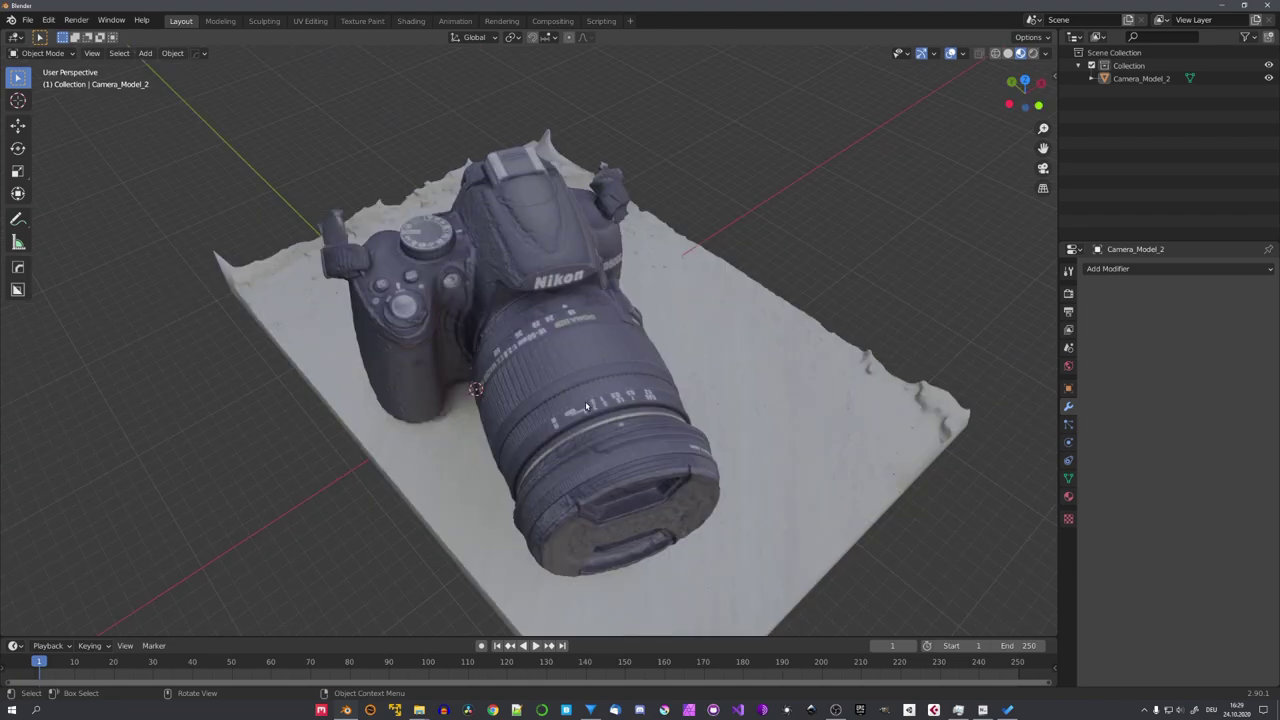
pyautogui.moveTo(587, 406); pyautogui.dragTo(667, 416, button='middle')
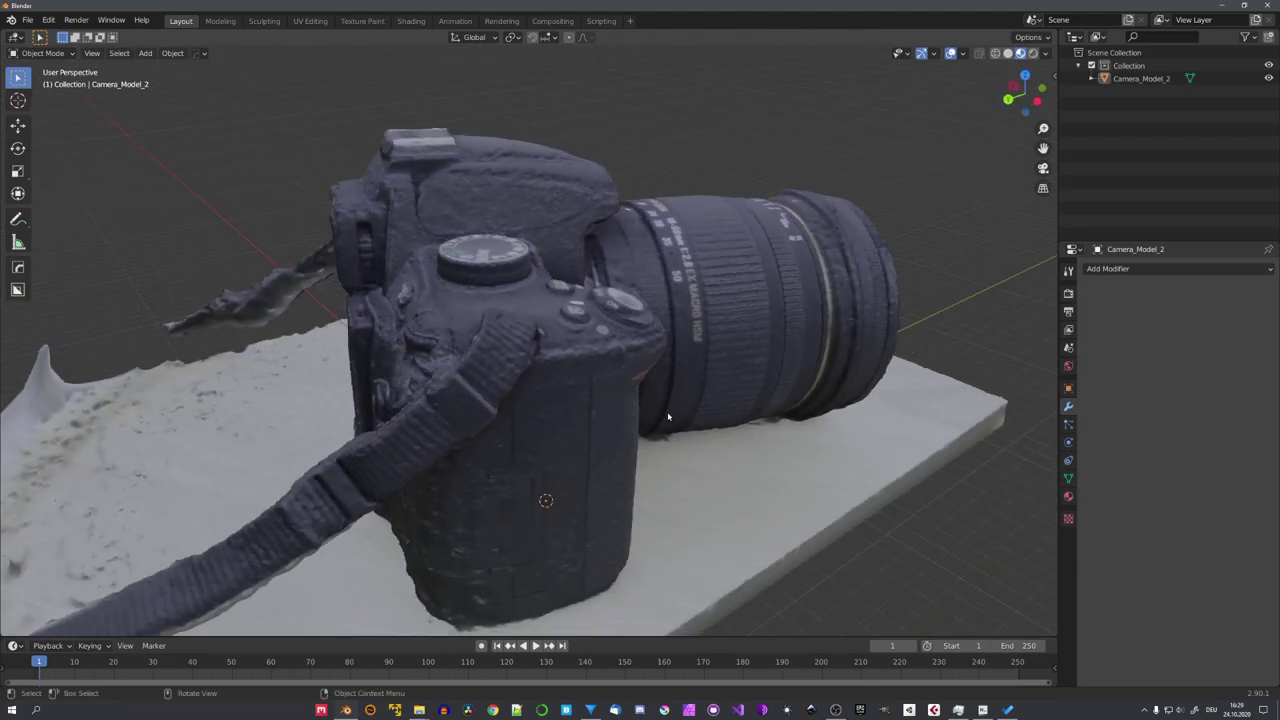
pyautogui.scroll(-3, 645, 420)
pyautogui.moveTo(645, 420)
pyautogui.mouseDown(button='middle')
pyautogui.moveTo(533, 444)
pyautogui.moveTo(599, 424)
pyautogui.mouseUp(button='middle')
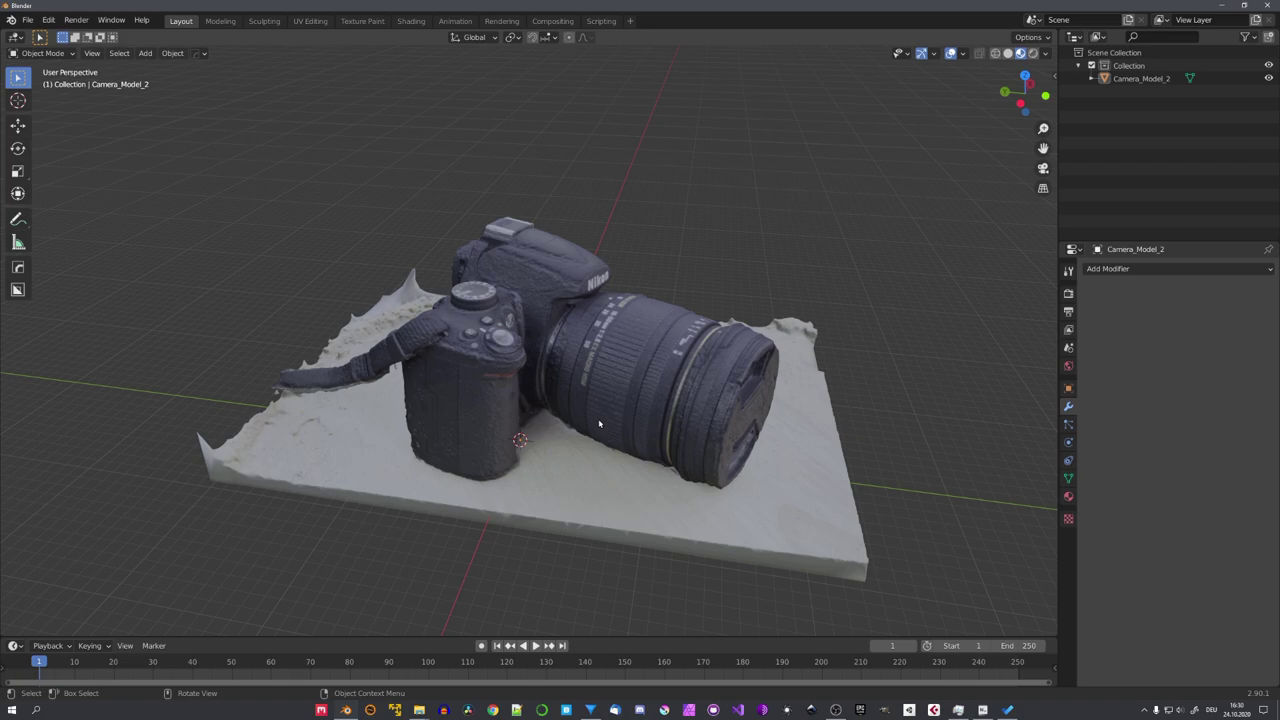
pyautogui.moveTo(598, 388); pyautogui.dragTo(567, 437, button='middle')
pyautogui.scroll(4, 567, 437)
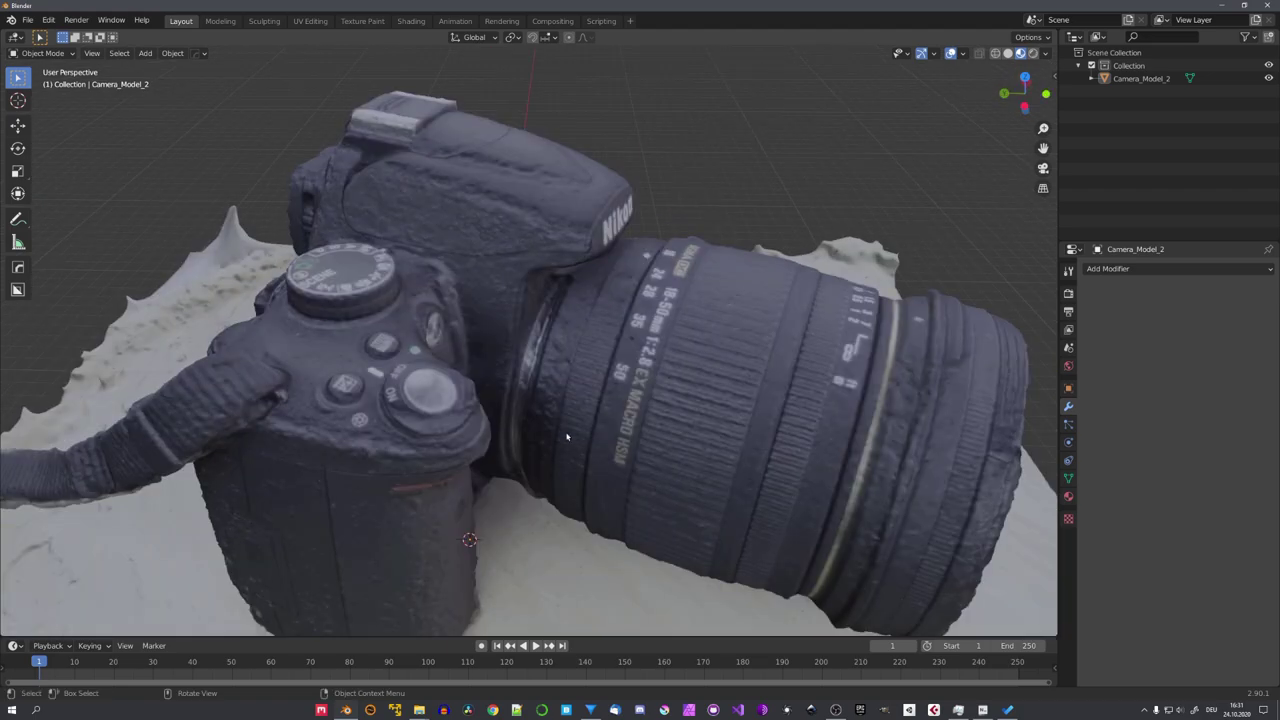